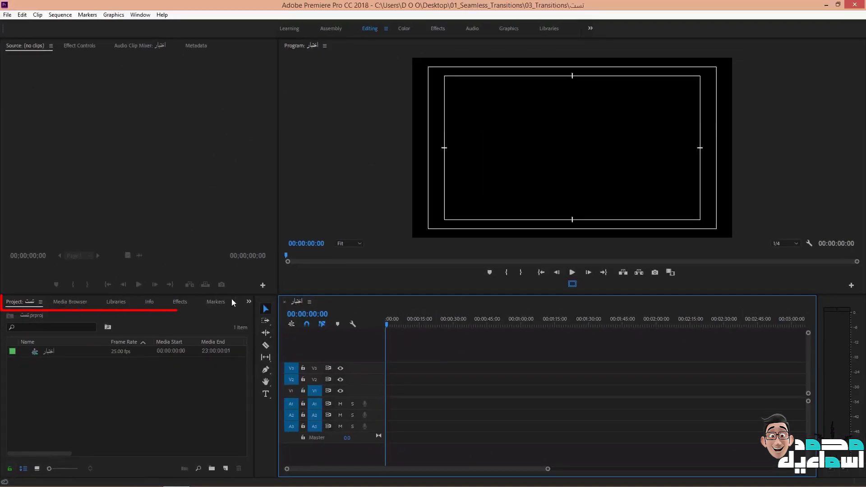
Switch the Project panel group to the Media Browser to list the local drives
{"action": "left_click", "coordinate": [74, 303]}
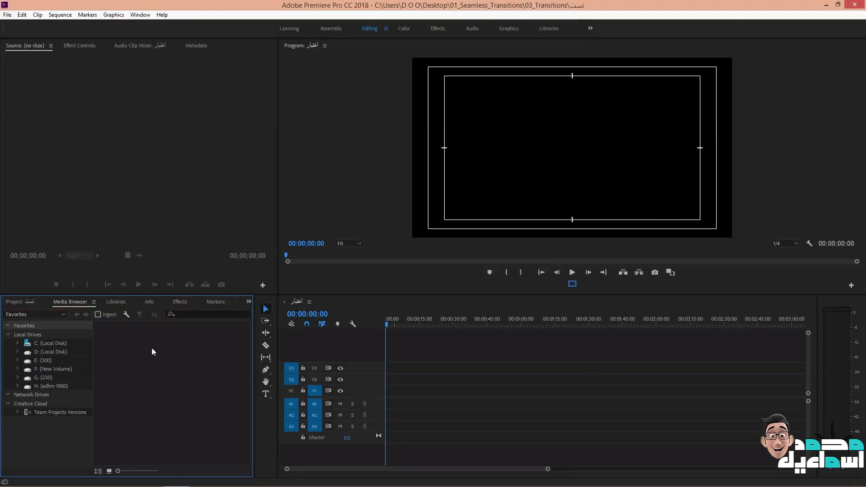
Close the Libraries, Info and Markers panels
{"action": "left_click", "coordinate": [117, 302]}
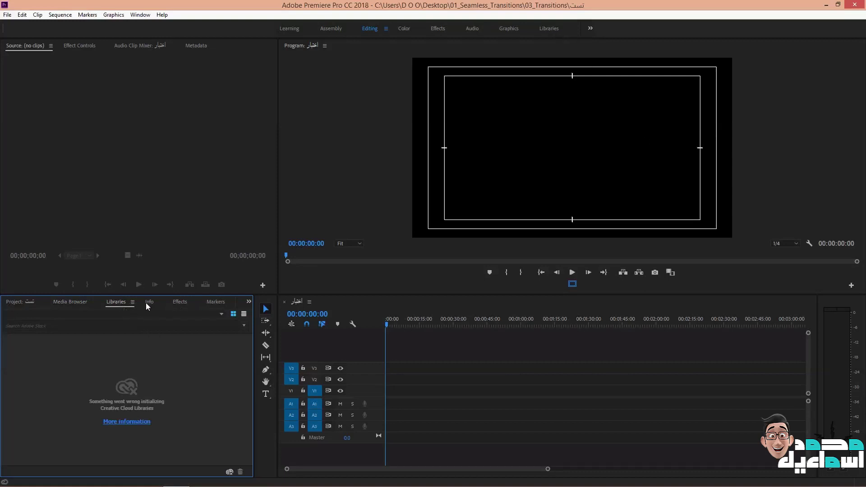
{"action": "left_click", "coordinate": [132, 301]}
{"action": "left_click", "coordinate": [153, 304]}
{"action": "left_click", "coordinate": [121, 303]}
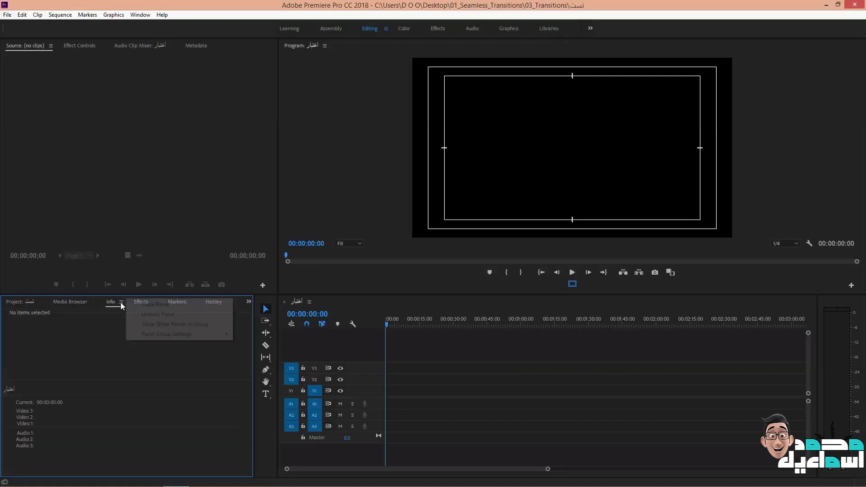
{"action": "left_click", "coordinate": [136, 304]}
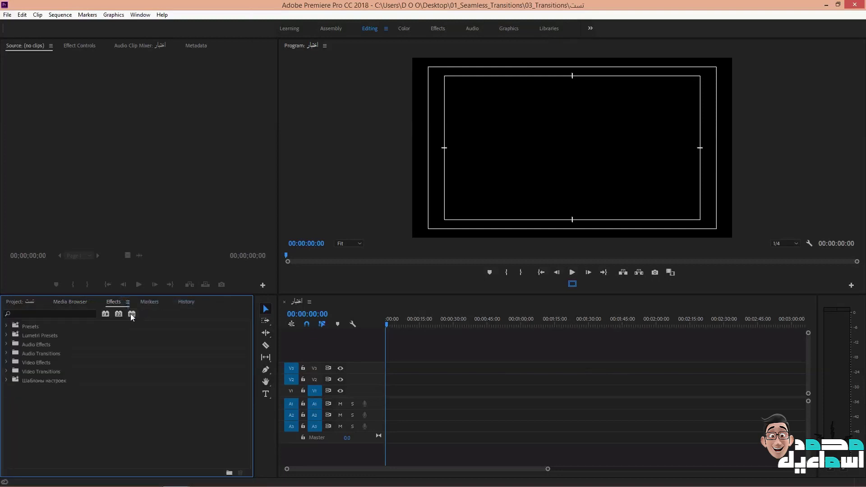
{"action": "left_click", "coordinate": [151, 302]}
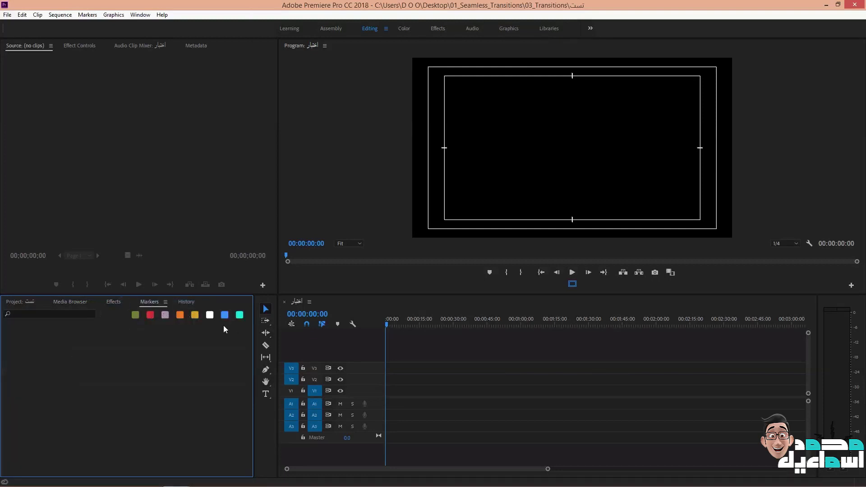
{"action": "left_click", "coordinate": [164, 303]}
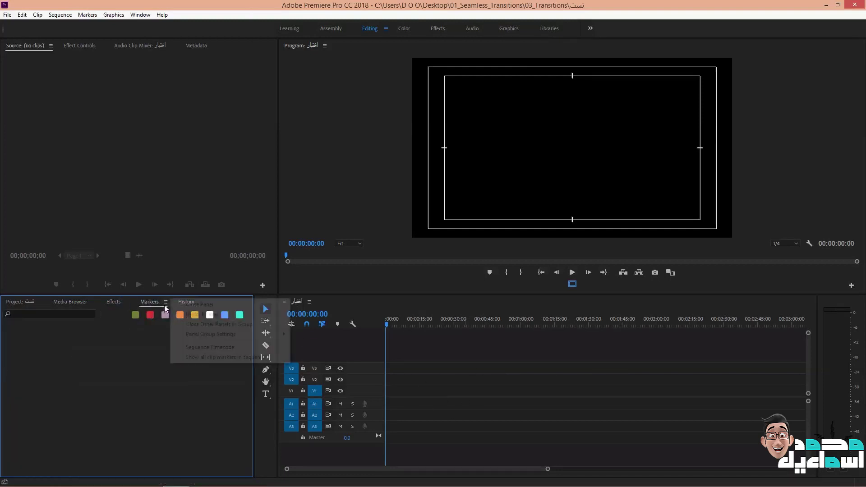
{"action": "left_click", "coordinate": [180, 304]}
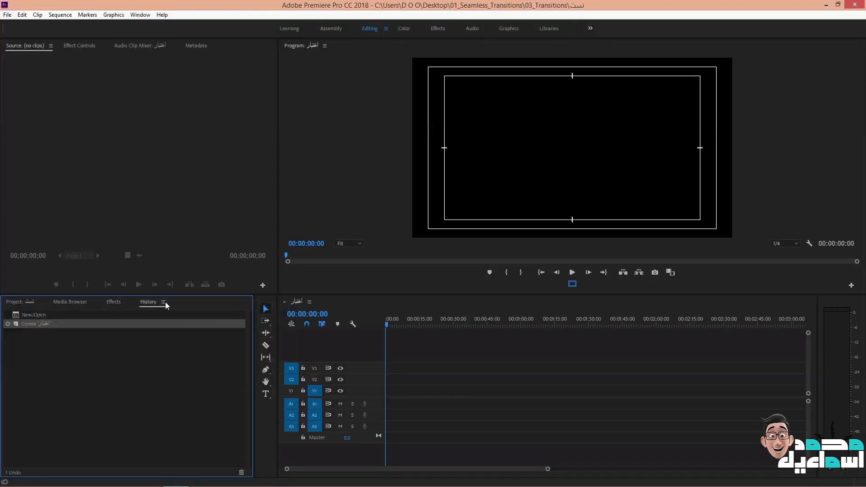
Close the History and Media Browser panels and return to the Project panel
{"action": "left_click", "coordinate": [165, 302]}
{"action": "left_click", "coordinate": [185, 304]}
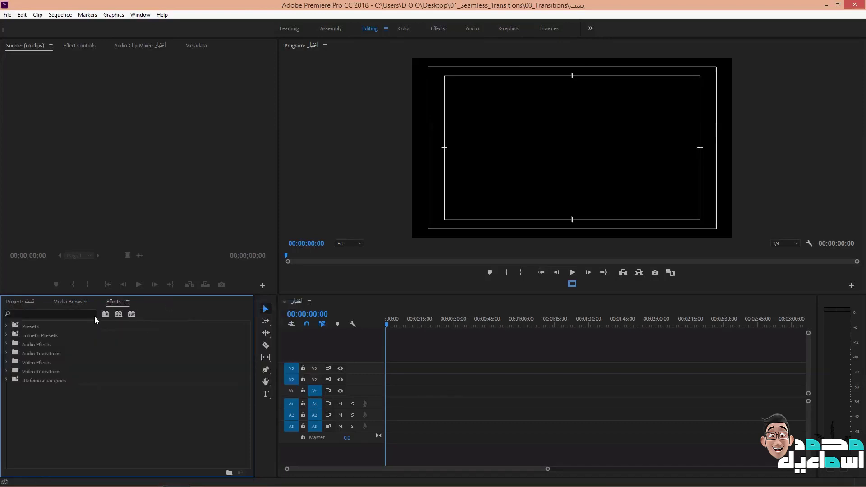
{"action": "left_click", "coordinate": [73, 302]}
{"action": "left_click", "coordinate": [93, 302]}
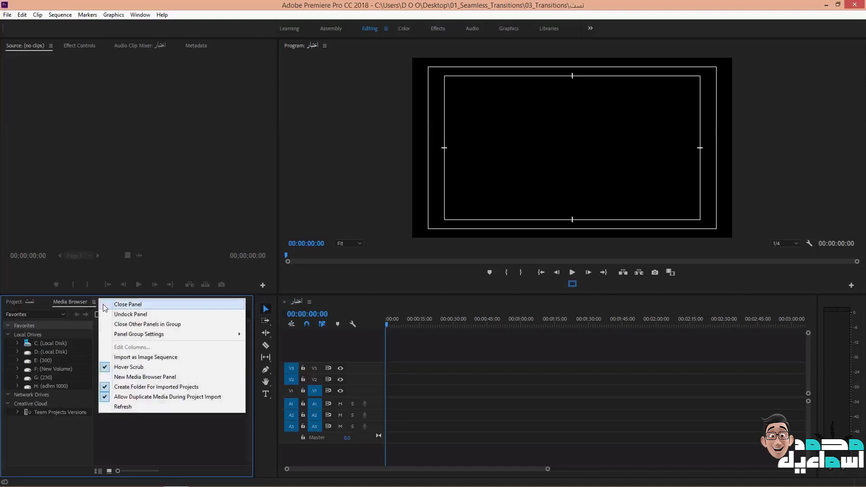
{"action": "left_click", "coordinate": [114, 304]}
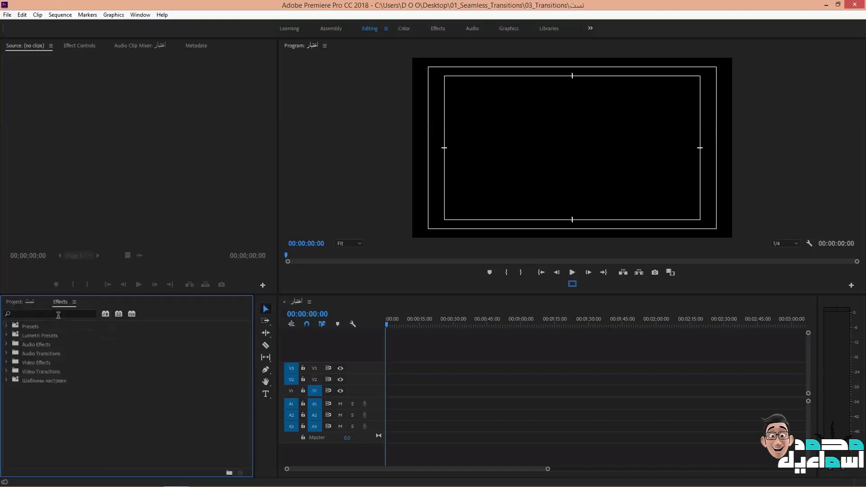
{"action": "left_click", "coordinate": [31, 303]}
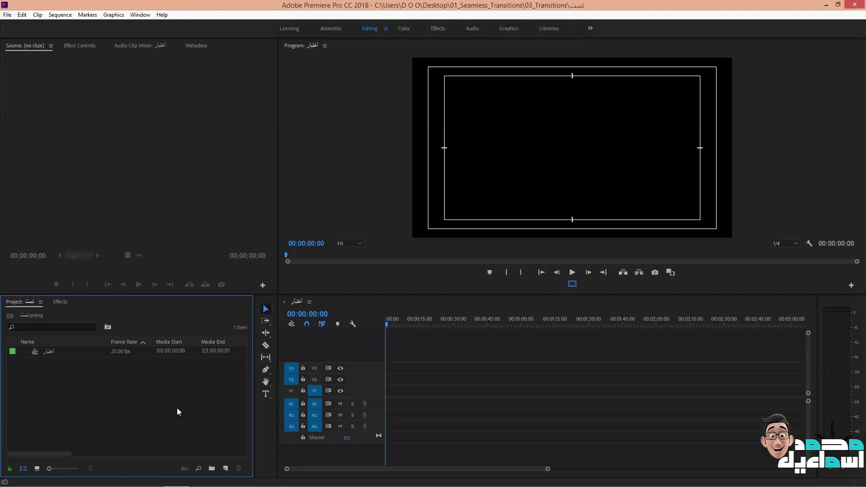
Add new bins named فيديو, صور and صوت to the project, leaving them collapsed
{"action": "left_click", "coordinate": [212, 469]}
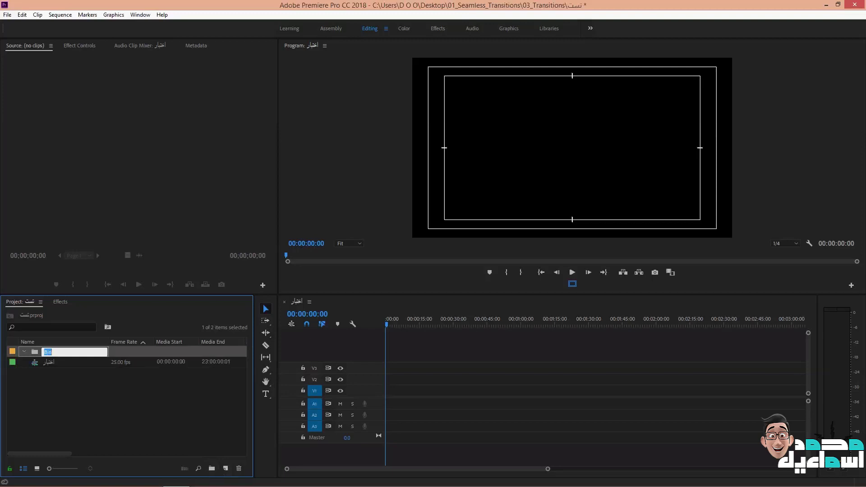
{"action": "type", "text": "فيديو"}
{"action": "key", "text": "Return"}
{"action": "left_click", "coordinate": [144, 428]}
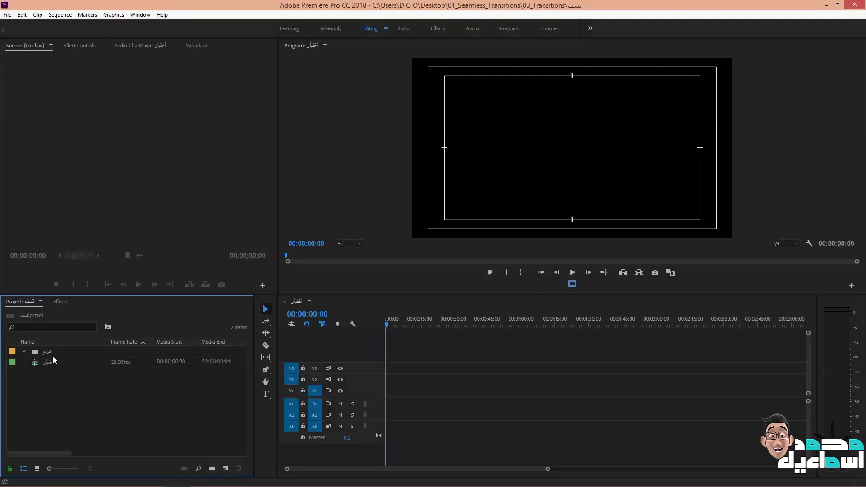
{"action": "left_click", "coordinate": [212, 469]}
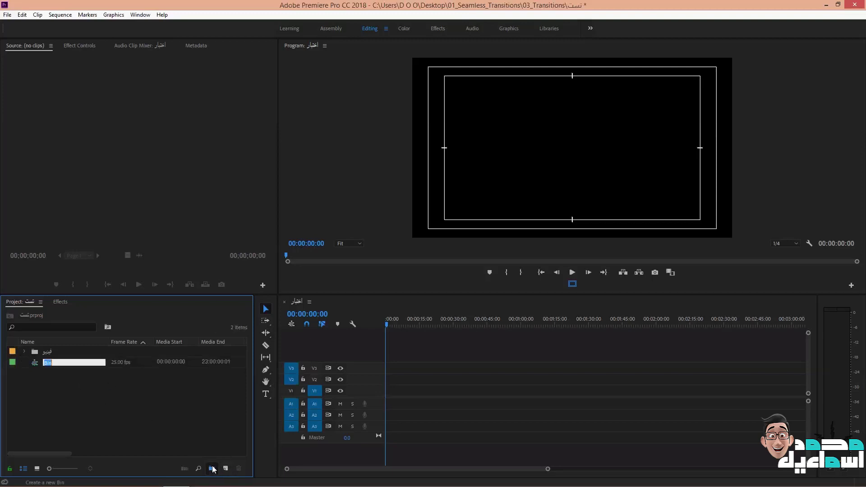
{"action": "type", "text": "صور"}
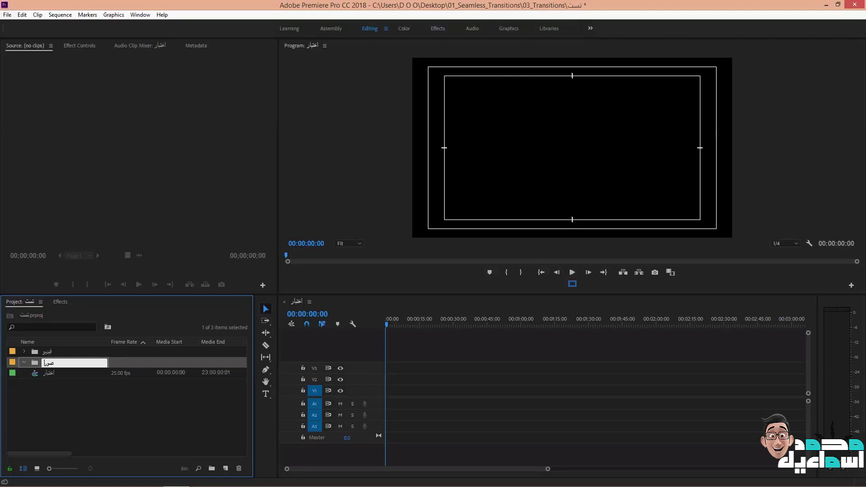
{"action": "left_click", "coordinate": [116, 413]}
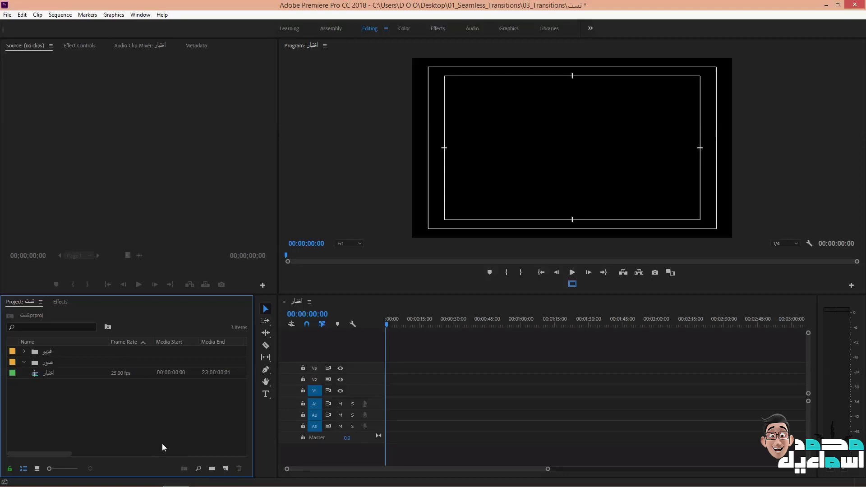
{"action": "left_click", "coordinate": [212, 468]}
{"action": "type", "text": "صو"}
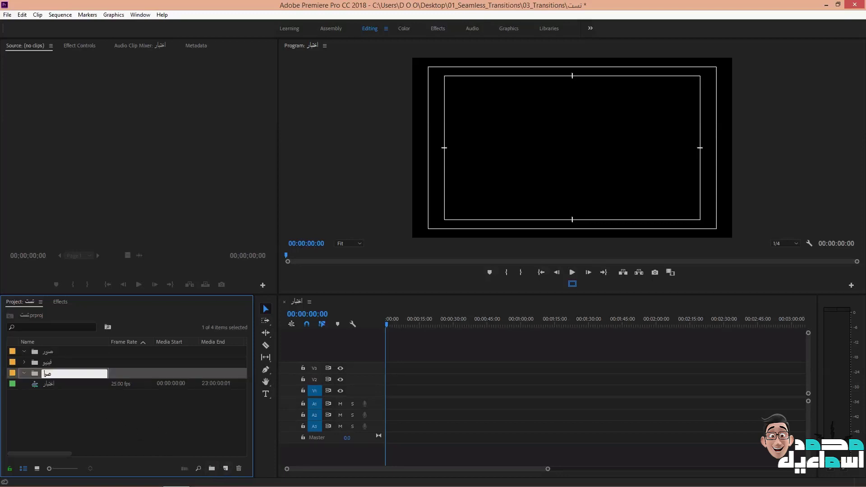
{"action": "type", "text": "ت"}
{"action": "left_click", "coordinate": [88, 403]}
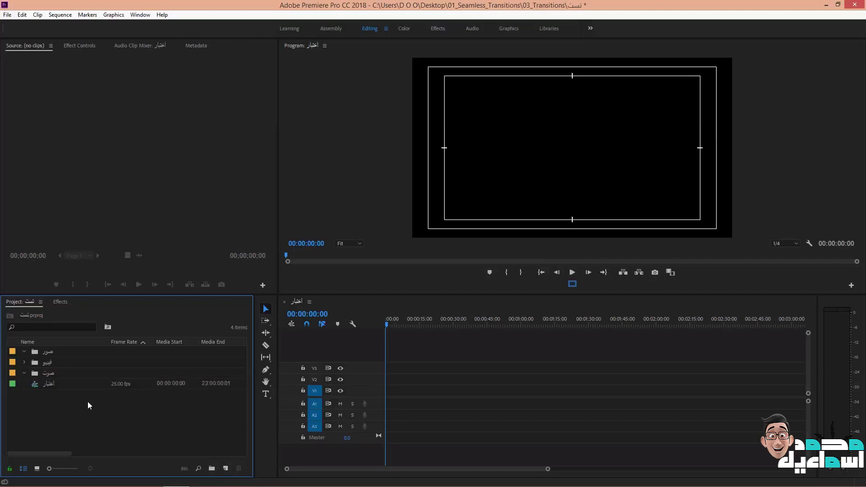
{"action": "left_click", "coordinate": [24, 372]}
Label the صور bin Violet, the فيديو bin Iris and the صوت bin Caribbean
{"action": "right_click", "coordinate": [33, 353]}
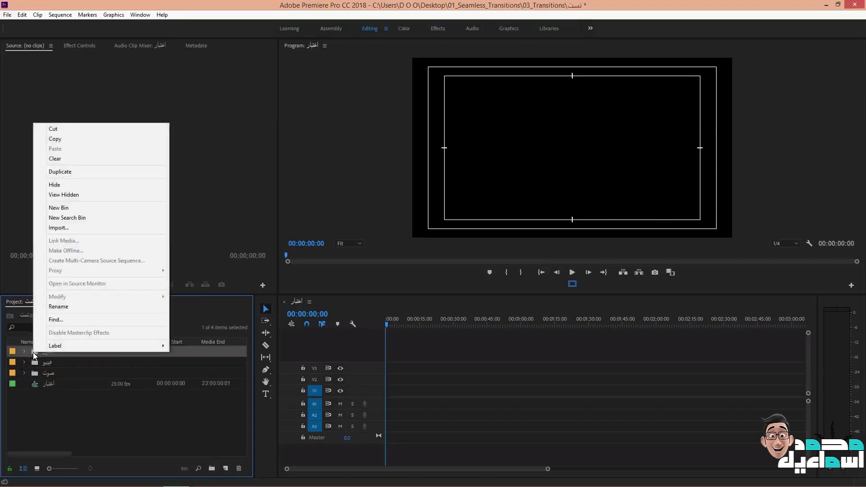
{"action": "mouse_move", "coordinate": [116, 345]}
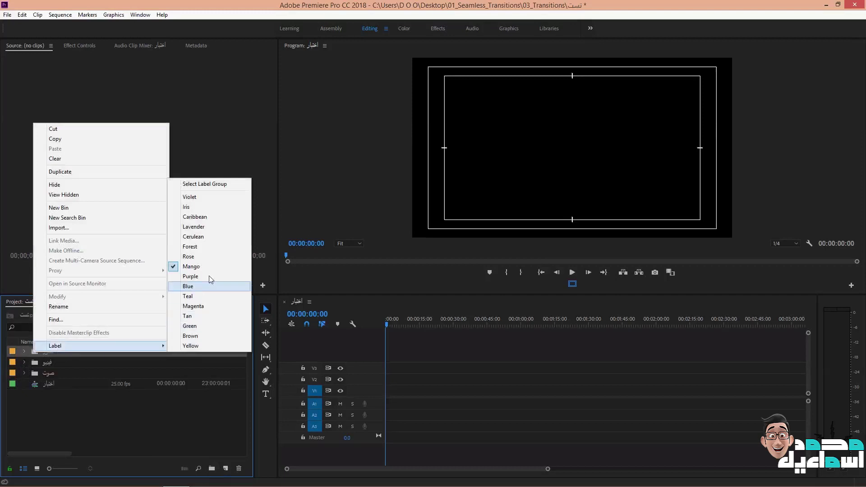
{"action": "left_click", "coordinate": [213, 198]}
{"action": "right_click", "coordinate": [36, 363]}
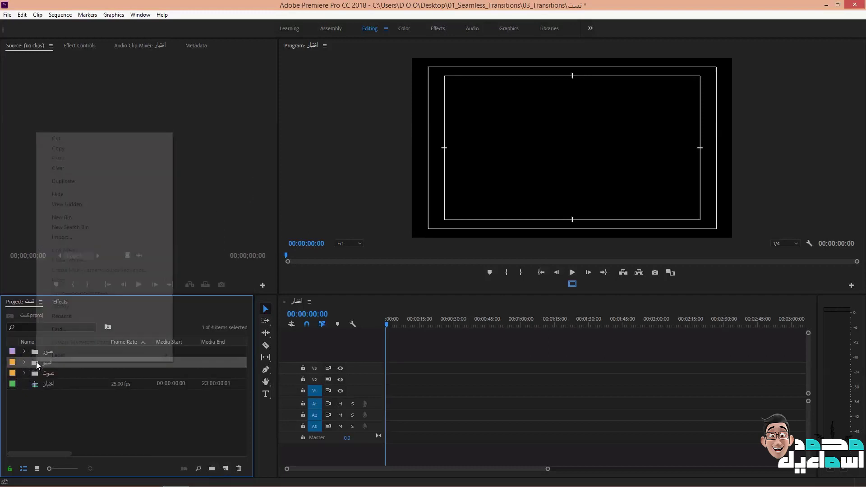
{"action": "mouse_move", "coordinate": [115, 354]}
{"action": "left_click", "coordinate": [212, 217]}
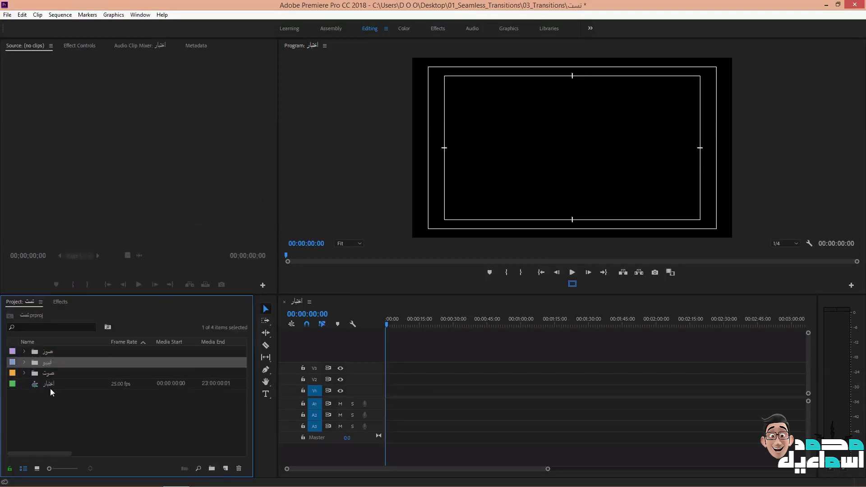
{"action": "right_click", "coordinate": [39, 373]}
{"action": "mouse_move", "coordinate": [102, 364]}
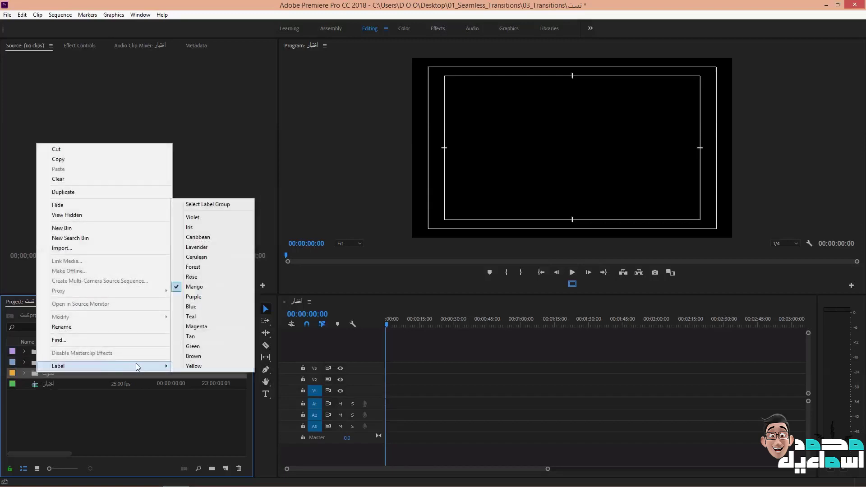
{"action": "left_click", "coordinate": [220, 237]}
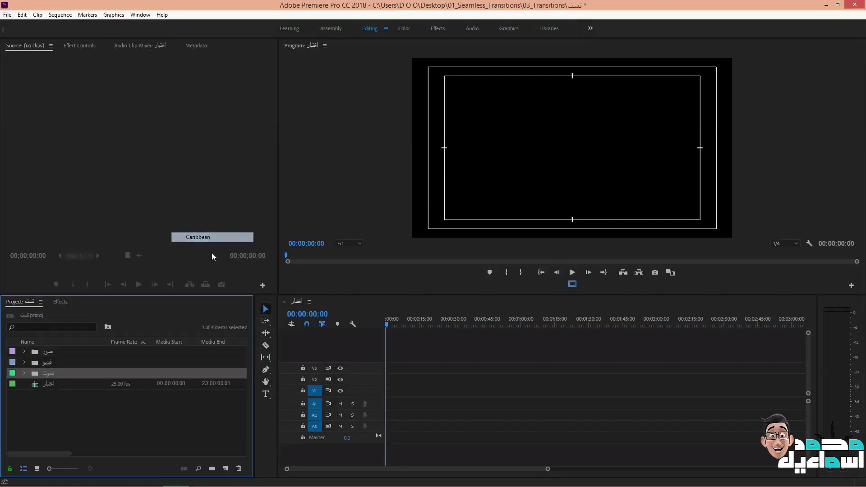
{"action": "left_click", "coordinate": [130, 436]}
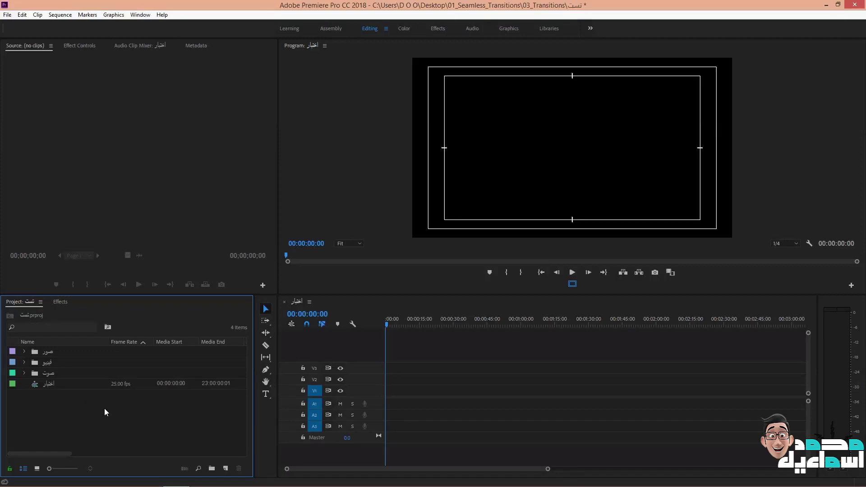
{"action": "double_click", "coordinate": [104, 408]}
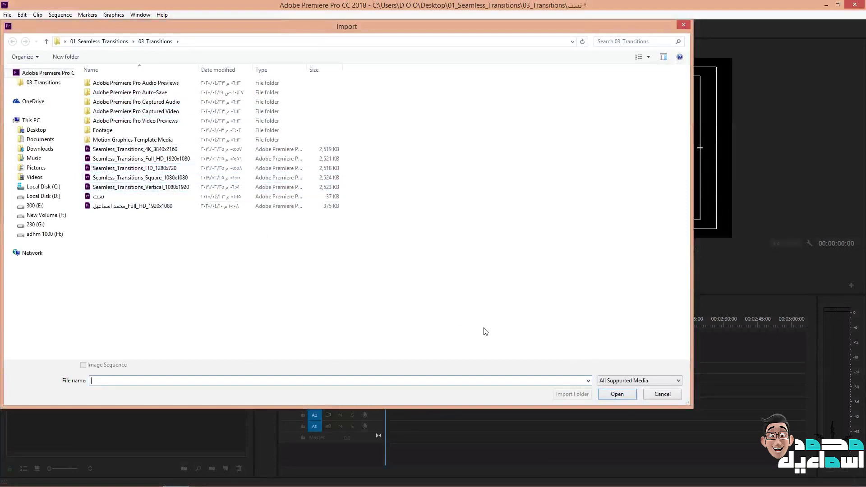
{"action": "left_click", "coordinate": [660, 394]}
{"action": "right_click", "coordinate": [148, 424]}
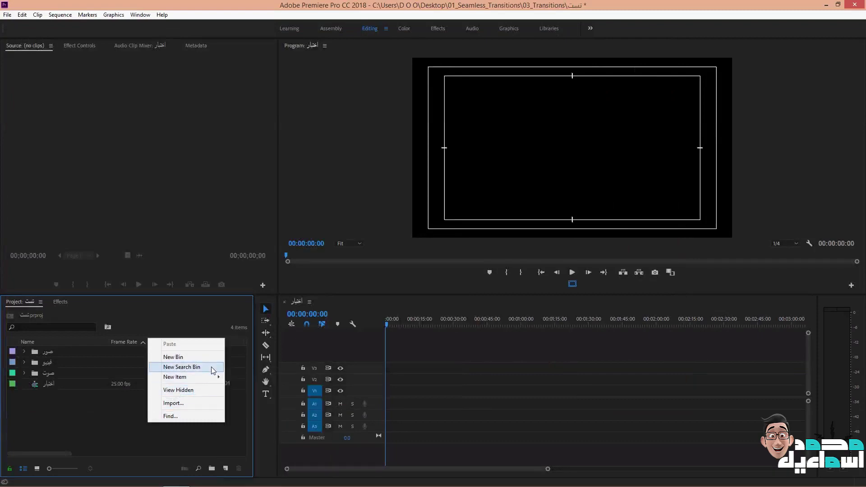
{"action": "left_click", "coordinate": [201, 403]}
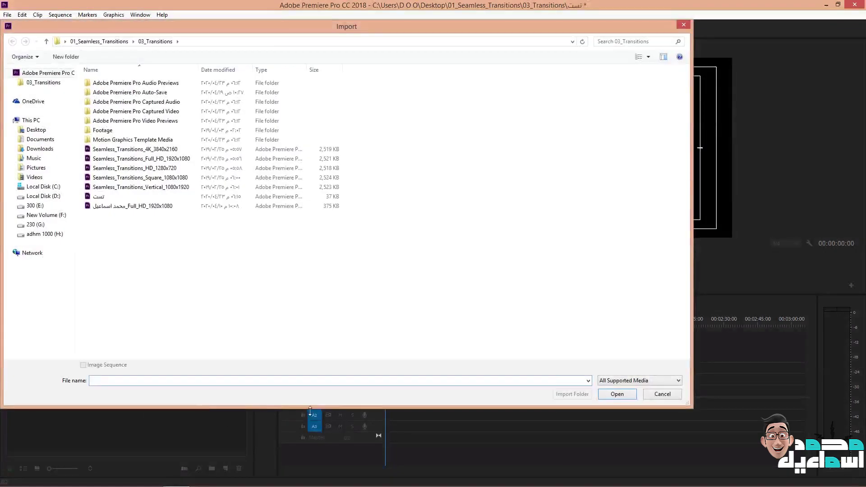
{"action": "left_click", "coordinate": [662, 395]}
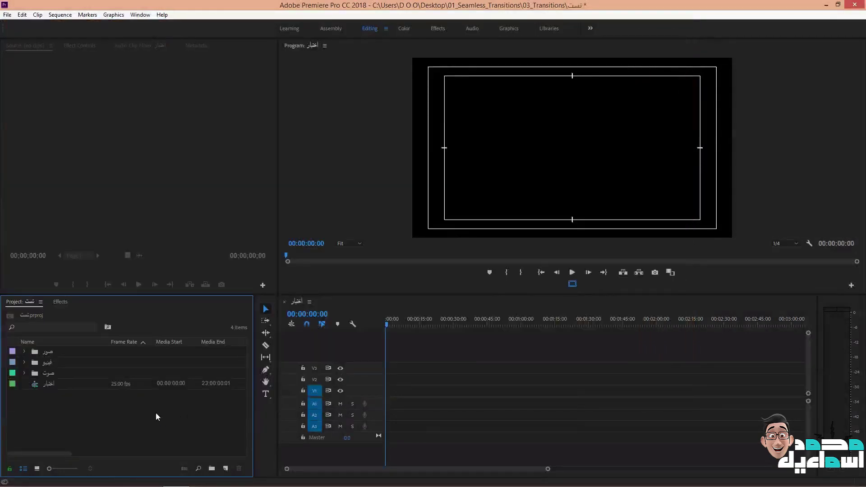
{"action": "double_click", "coordinate": [156, 414]}
{"action": "left_click", "coordinate": [671, 398]}
{"action": "right_click", "coordinate": [158, 412]}
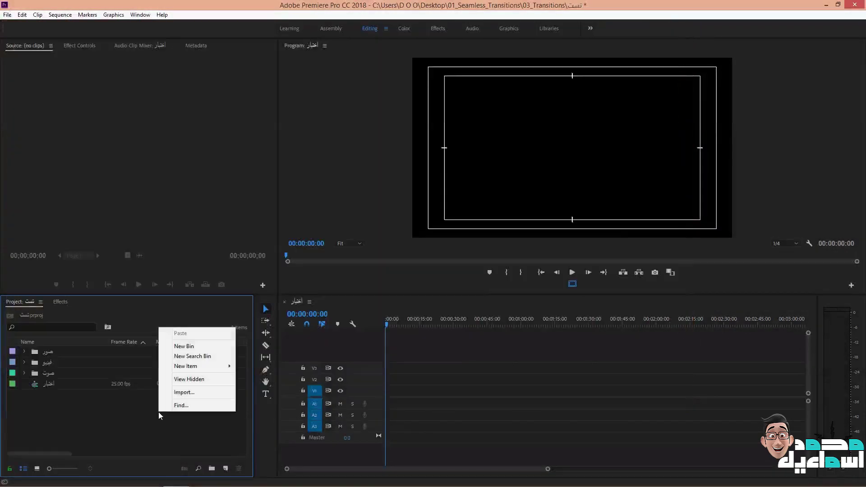
{"action": "left_click", "coordinate": [195, 393]}
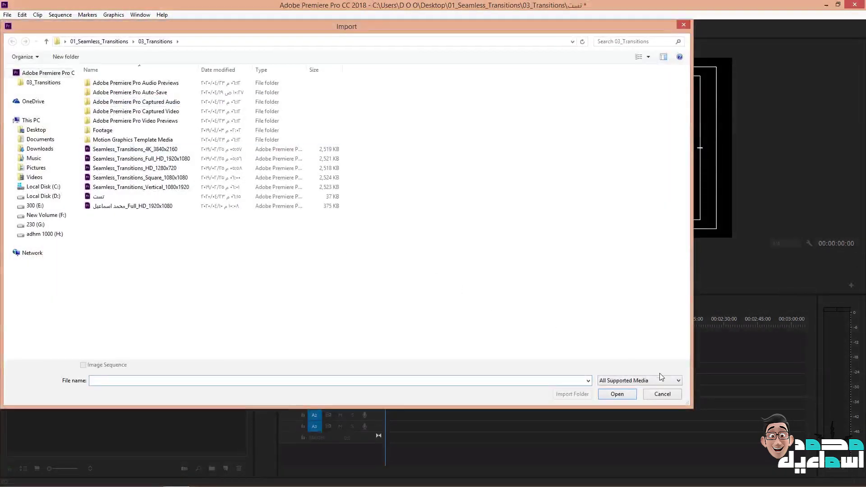
{"action": "left_click", "coordinate": [662, 394]}
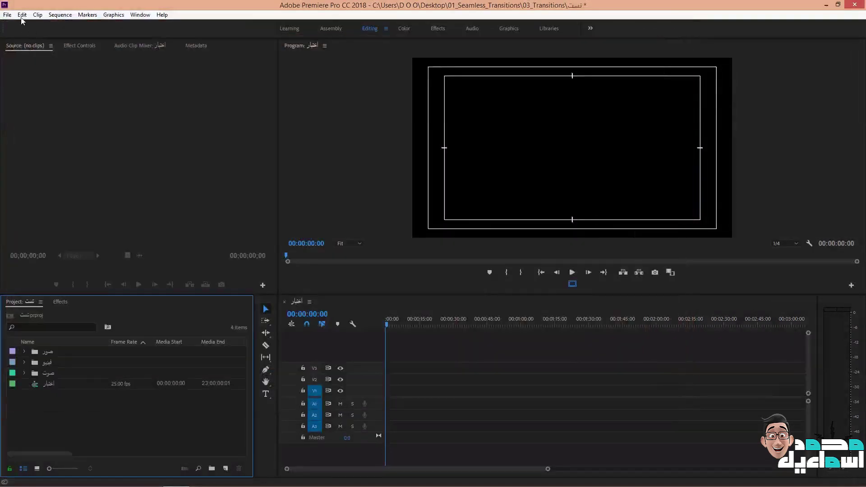
{"action": "left_click", "coordinate": [7, 15]}
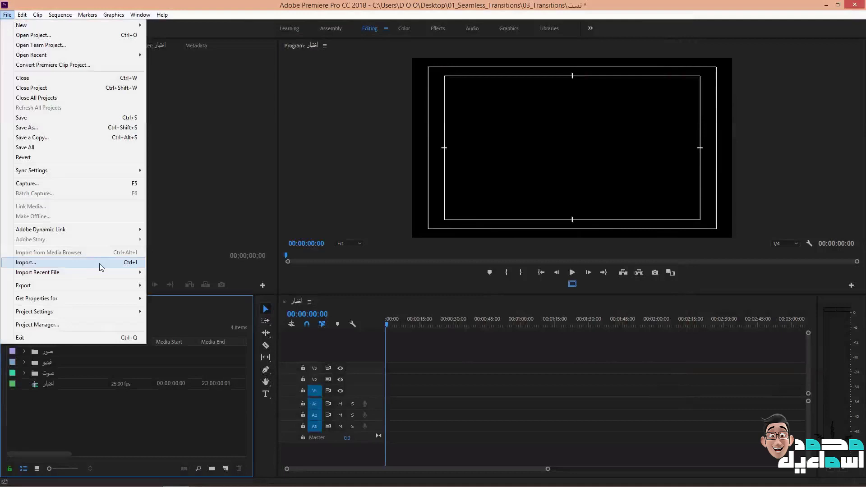
{"action": "left_click", "coordinate": [165, 431]}
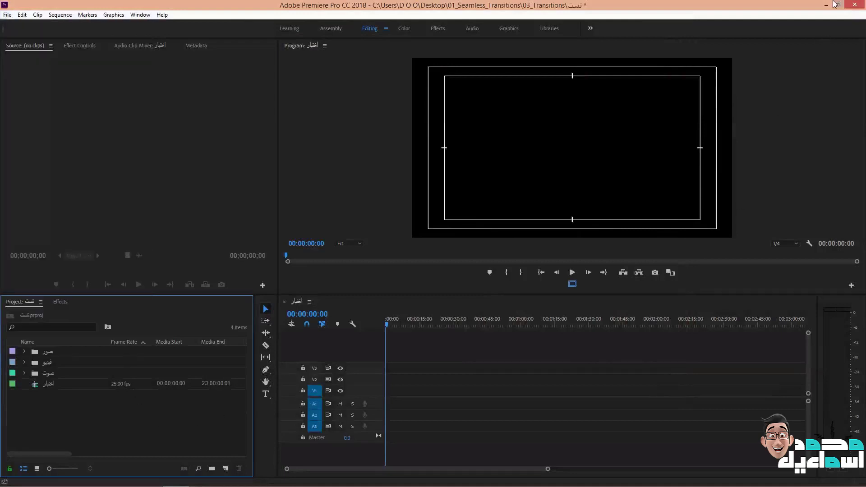
Drag the desktop's MP3 audio, 03 Ramadan Kareem Compose video and an image into the Premiere project
{"action": "left_click", "coordinate": [826, 5]}
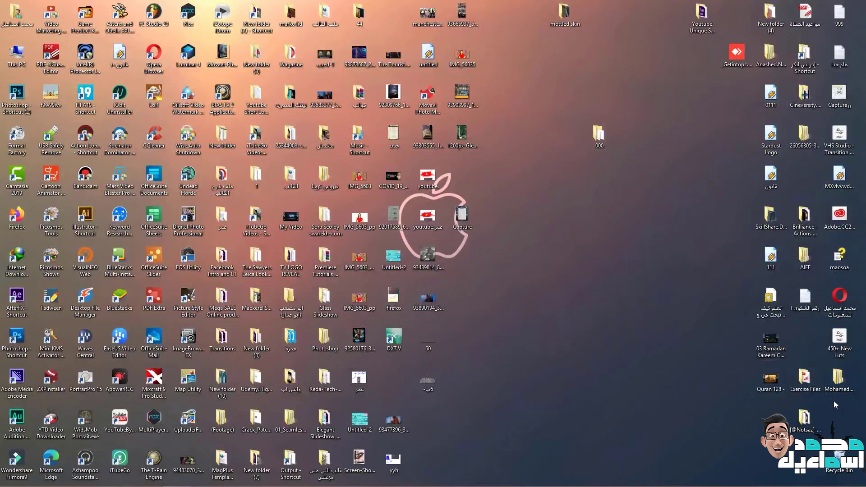
{"action": "left_click", "coordinate": [837, 179]}
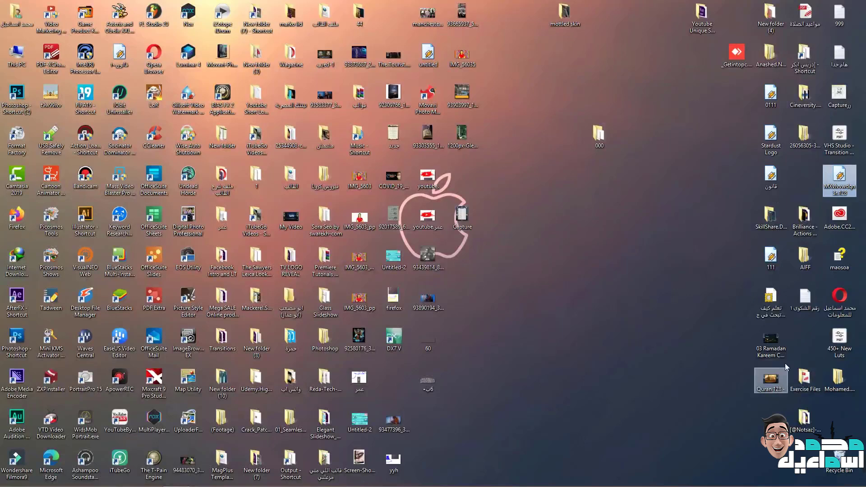
{"action": "left_click", "coordinate": [772, 345]}
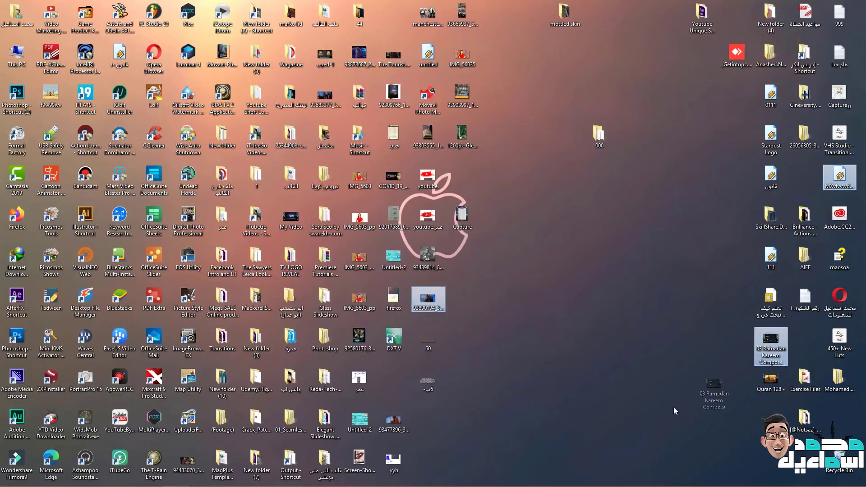
{"action": "left_click_drag", "start_coordinate": [189, 485], "coordinate": [150, 420]}
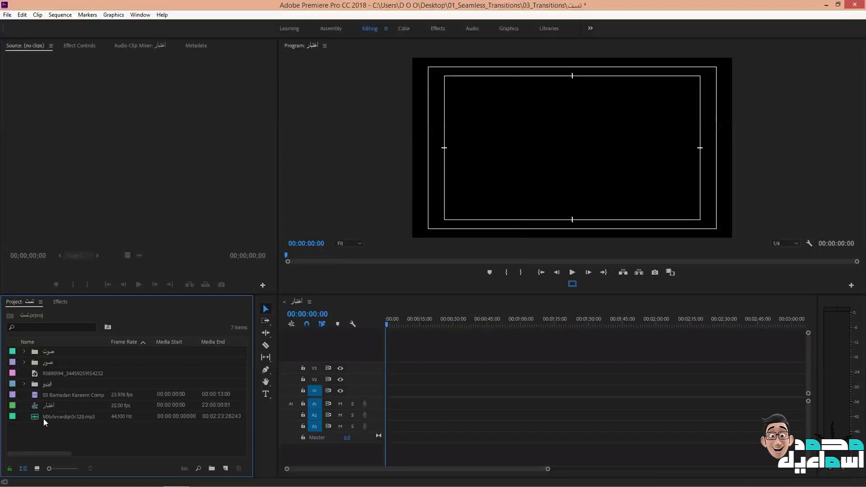
Move the MXvlvvwdqn3r128.mp3 clip into صوت and check the contents of the صوت, صور and فيديو bins
{"action": "mouse_move", "coordinate": [43, 416]}
{"action": "left_mouse_down"}
{"action": "mouse_move", "coordinate": [50, 353]}
{"action": "mouse_move", "coordinate": [47, 373]}
{"action": "left_mouse_up"}
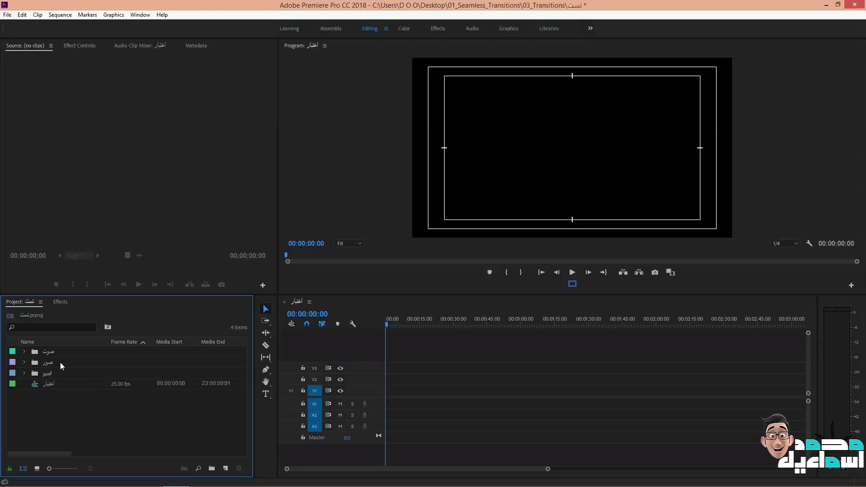
{"action": "left_click", "coordinate": [24, 352]}
{"action": "left_click", "coordinate": [23, 352]}
{"action": "left_click", "coordinate": [24, 363]}
{"action": "left_click", "coordinate": [23, 363]}
{"action": "left_click", "coordinate": [24, 373]}
{"action": "left_click", "coordinate": [23, 374]}
Show project items as icons and drag the panel divider up for a taller project area
{"action": "left_click", "coordinate": [37, 469]}
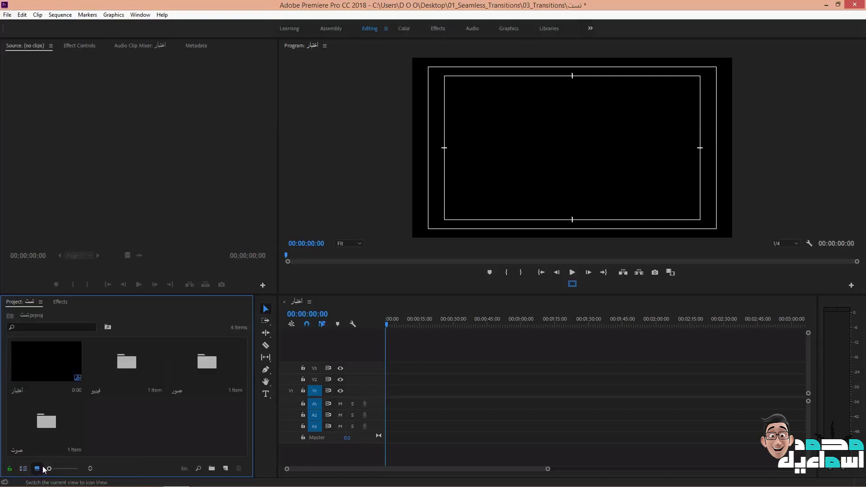
{"action": "mouse_move", "coordinate": [50, 470]}
{"action": "left_mouse_down"}
{"action": "mouse_move", "coordinate": [62, 469]}
{"action": "mouse_move", "coordinate": [50, 469]}
{"action": "left_mouse_up"}
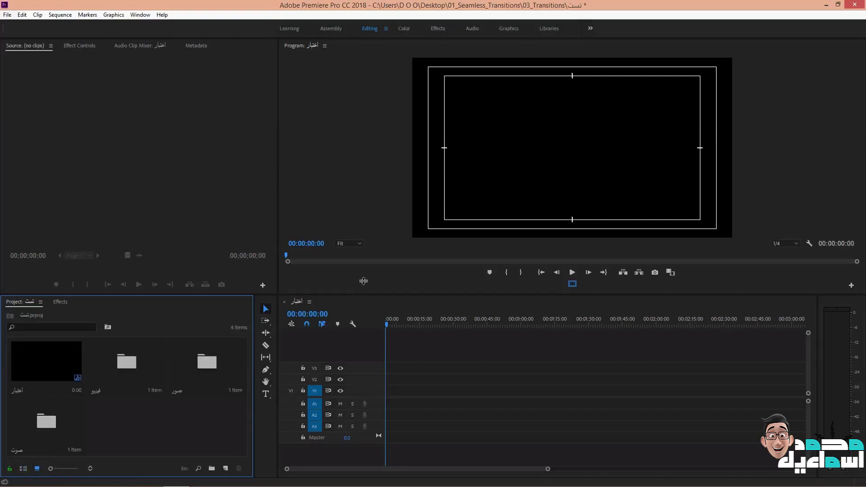
{"action": "left_click_drag", "start_coordinate": [360, 296], "coordinate": [361, 229]}
Open the فيديو bin in its own panel, go back to the project root, and return to list view
{"action": "double_click", "coordinate": [117, 299]}
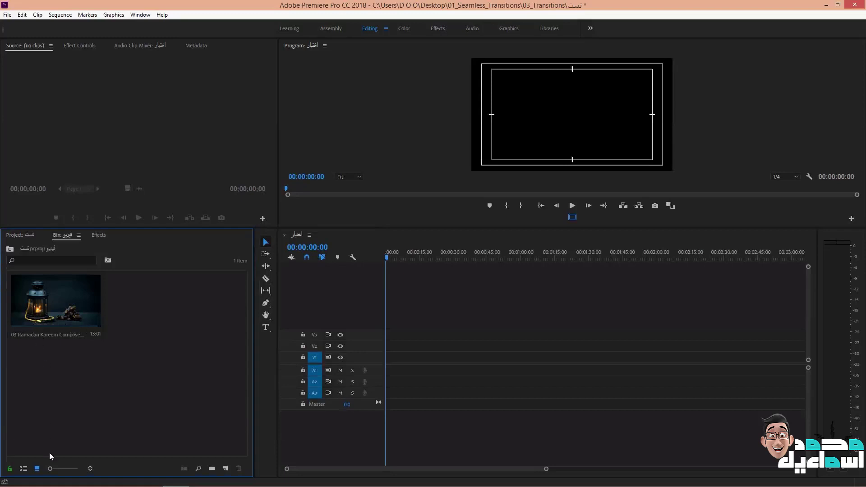
{"action": "left_click", "coordinate": [9, 250]}
{"action": "left_click", "coordinate": [9, 252]}
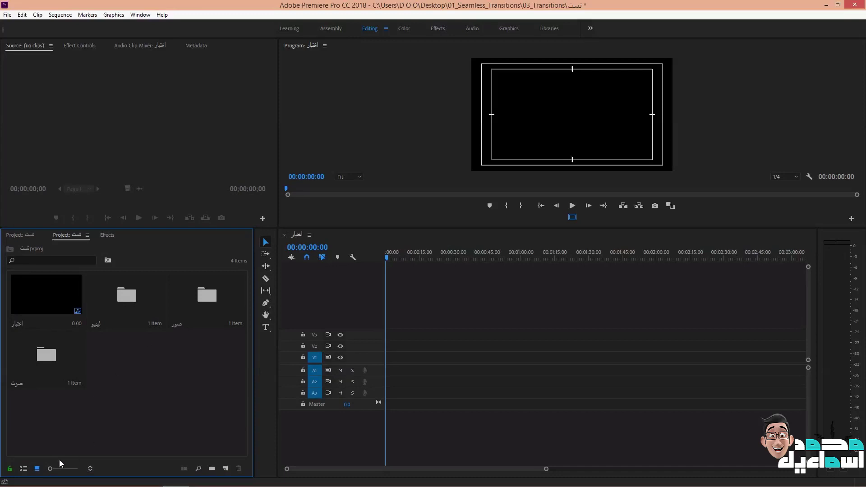
{"action": "left_click", "coordinate": [23, 469]}
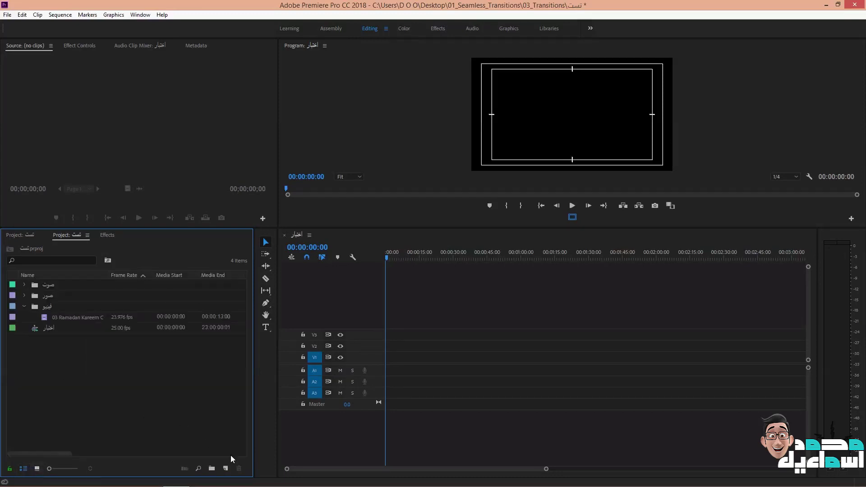
Create a shared project with the default name Untitled, then close its panel
{"action": "left_click", "coordinate": [226, 468]}
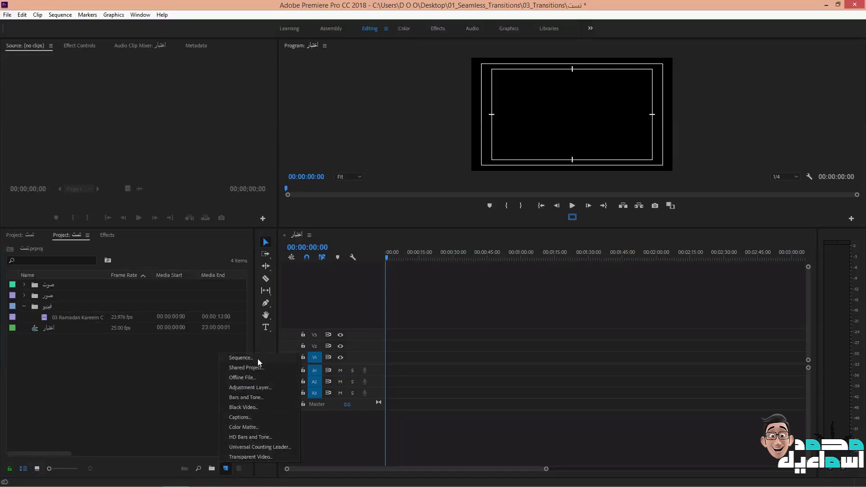
{"action": "left_click", "coordinate": [275, 368]}
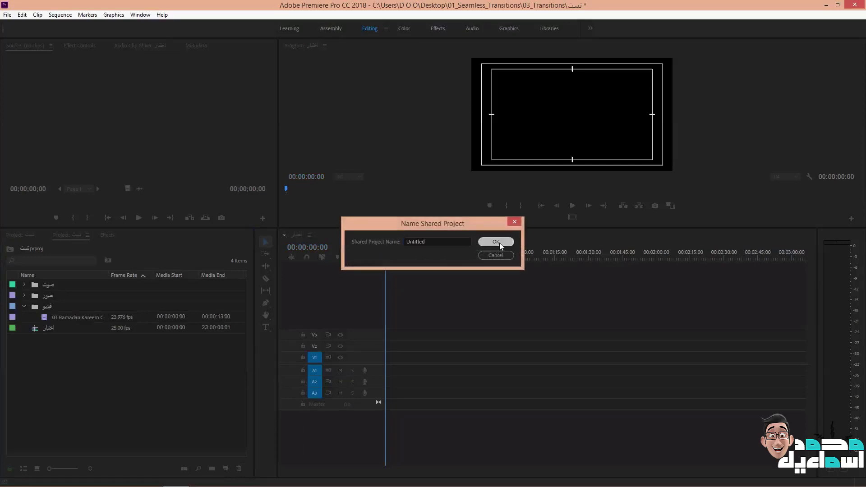
{"action": "left_click", "coordinate": [496, 242]}
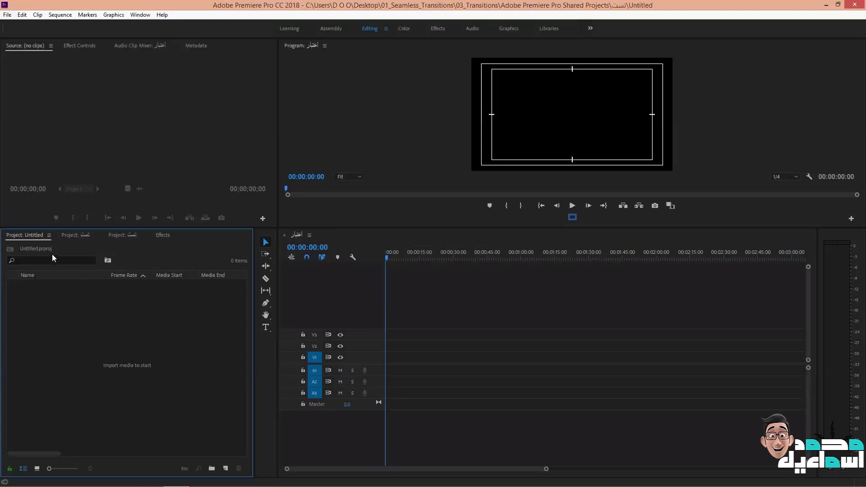
{"action": "left_click", "coordinate": [49, 235]}
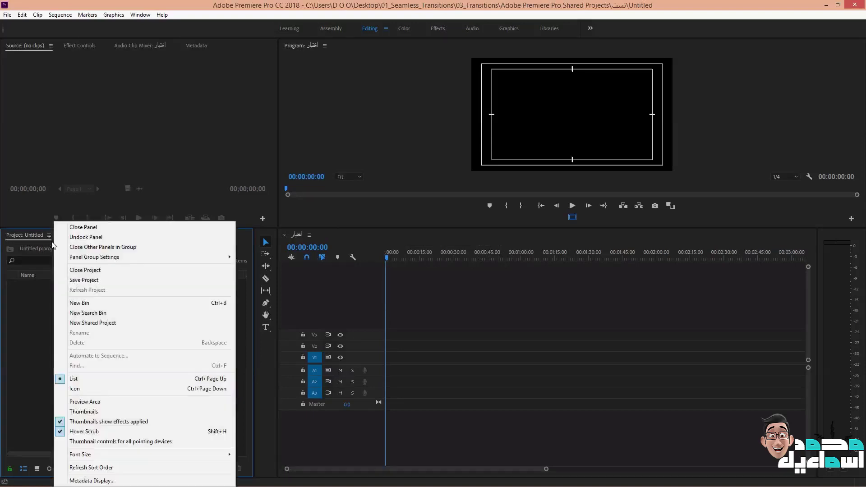
{"action": "left_click", "coordinate": [75, 226]}
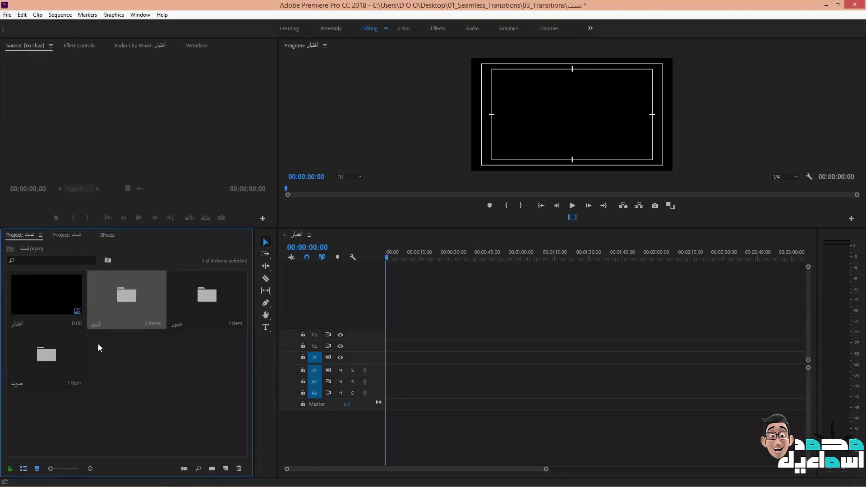
Create another shared project and give it a custom name
{"action": "left_click", "coordinate": [226, 468]}
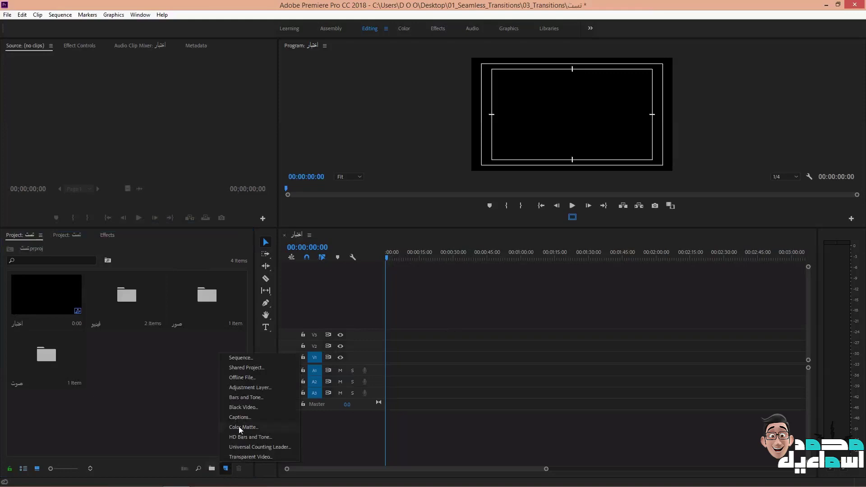
{"action": "left_click", "coordinate": [258, 368]}
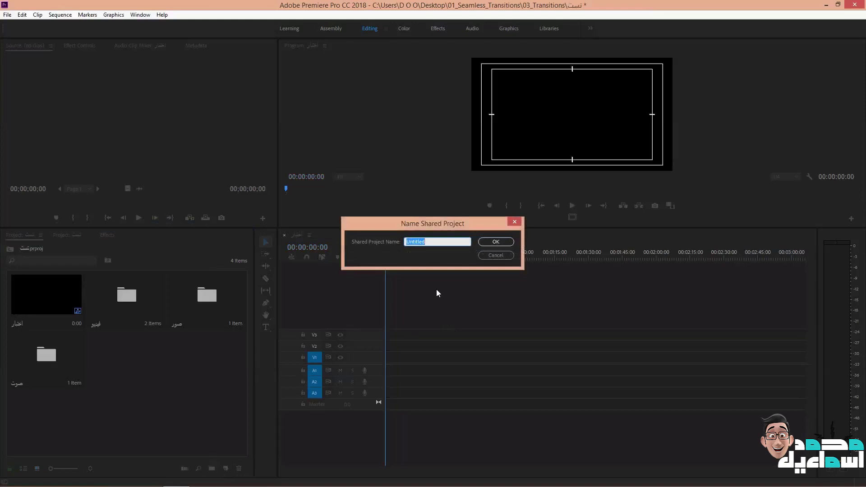
{"action": "type", "text": "محا"}
{"action": "key", "text": "Return"}
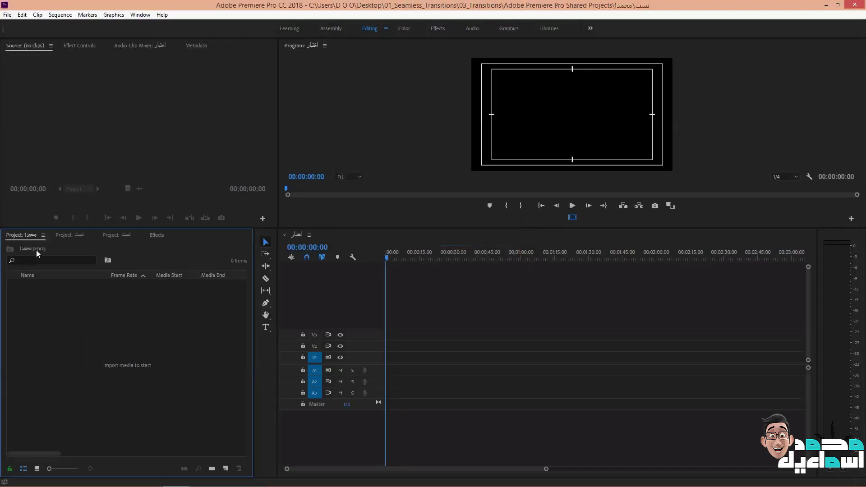
Add a sequence with default settings to it and rename Sequence 01 to match the project
{"action": "left_click", "coordinate": [223, 465]}
{"action": "left_click", "coordinate": [271, 358]}
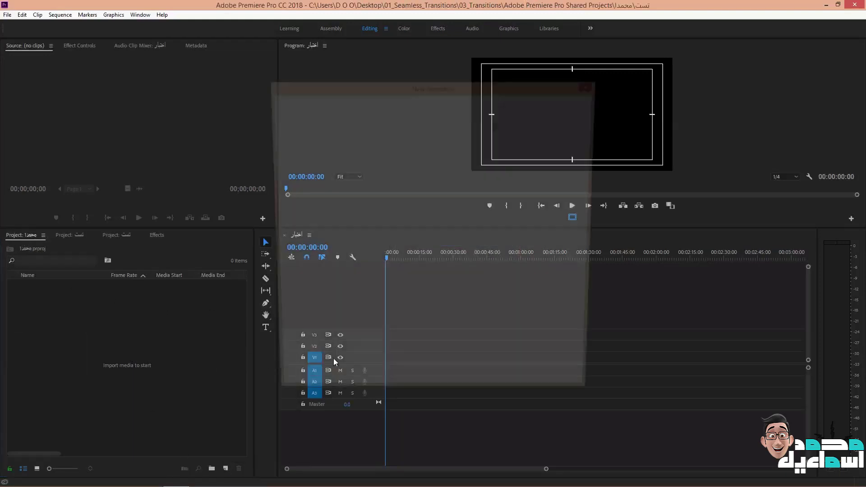
{"action": "left_click", "coordinate": [505, 392]}
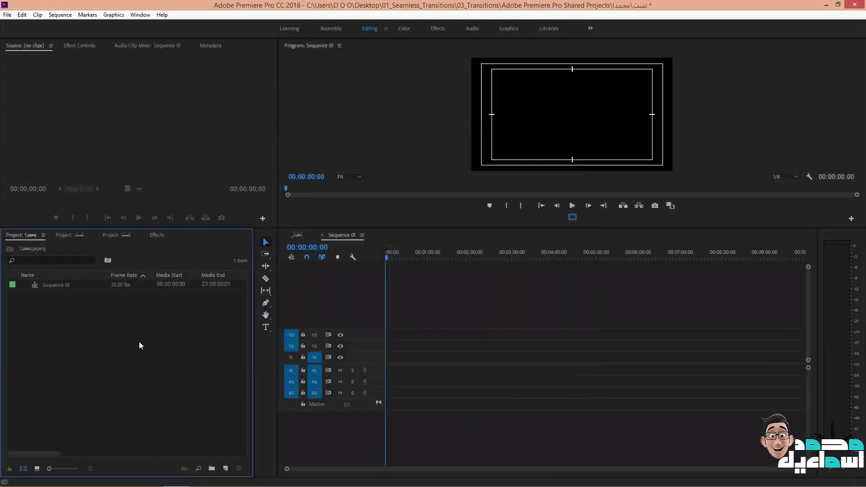
{"action": "left_click", "coordinate": [59, 287]}
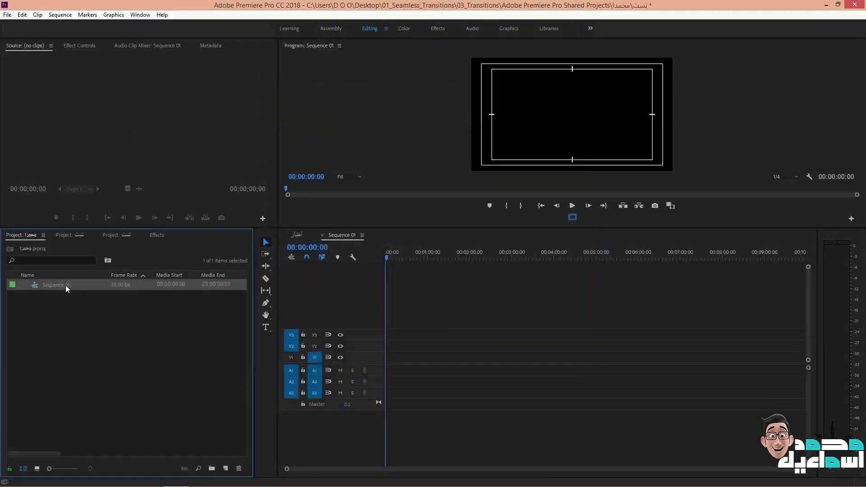
{"action": "left_click", "coordinate": [66, 285]}
{"action": "type", "text": "محا"}
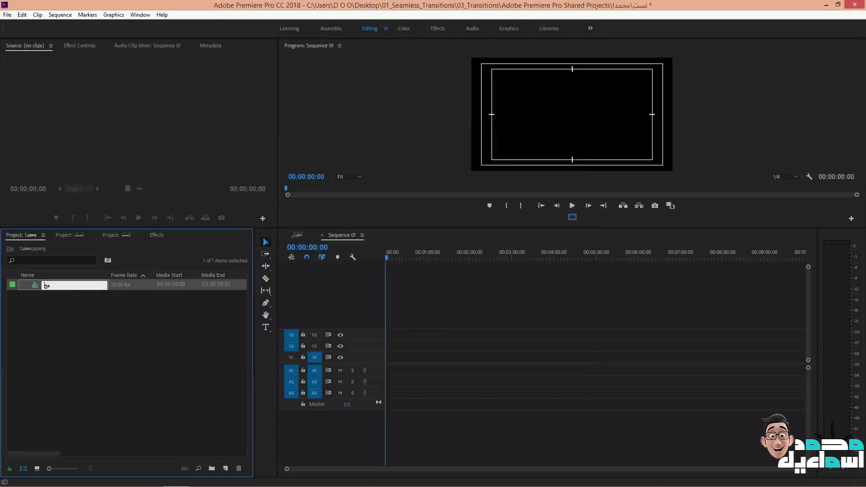
{"action": "key", "text": "BackSpace"}
{"action": "type", "text": "ا"}
{"action": "type", "text": "د"}
{"action": "key", "text": "Tab"}
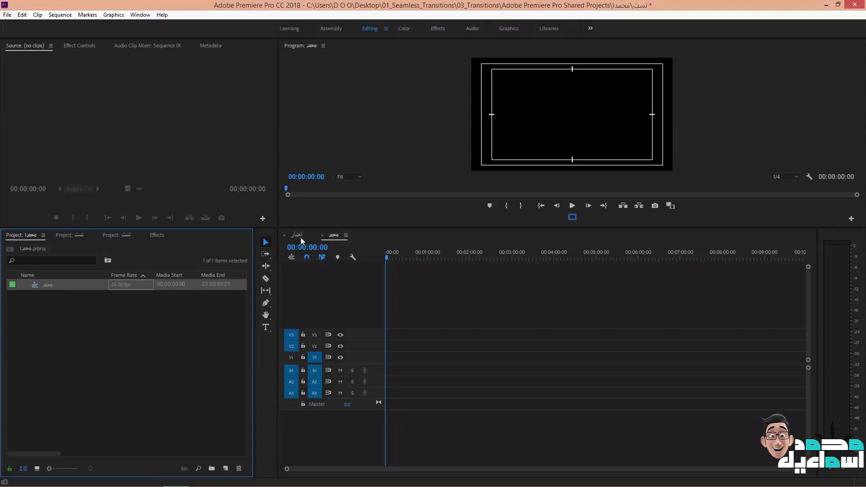
Close the renamed sequence's timeline and the shared project panel, then delete the shared project item
{"action": "left_click", "coordinate": [322, 235]}
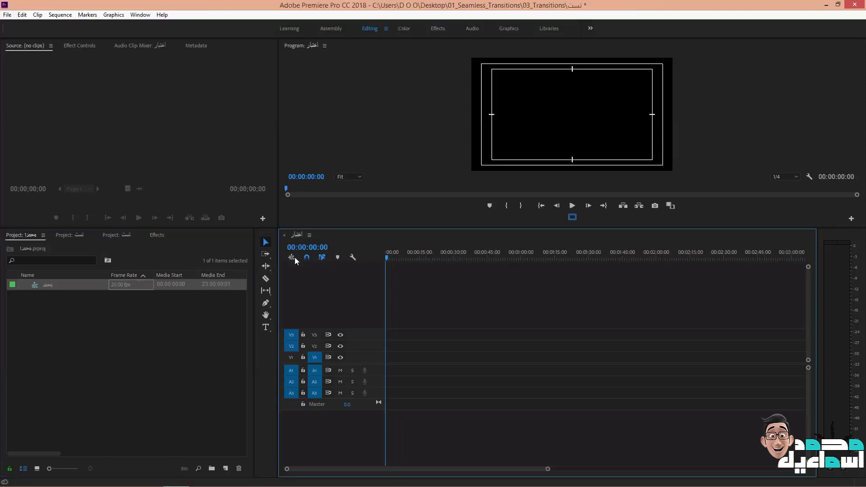
{"action": "left_click", "coordinate": [43, 235]}
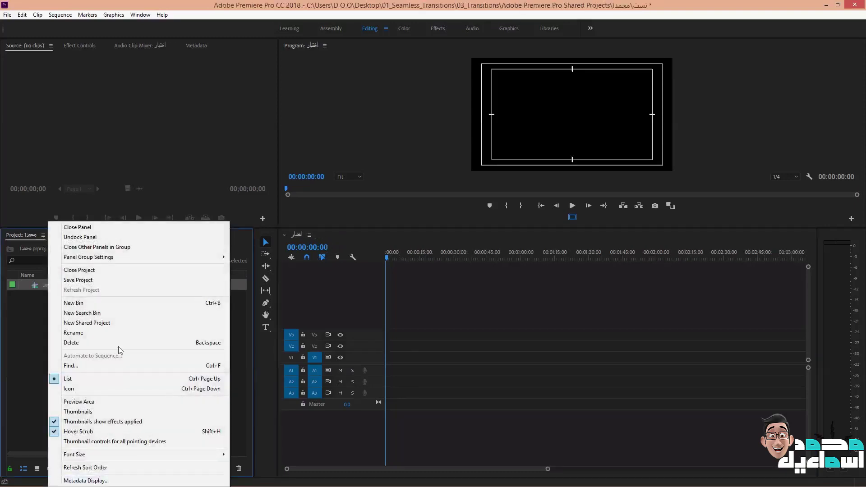
{"action": "left_click", "coordinate": [109, 228]}
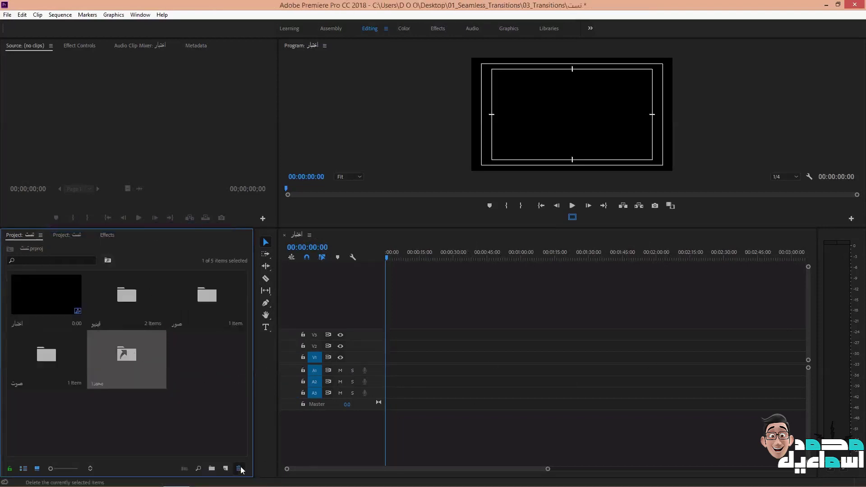
{"action": "left_click", "coordinate": [239, 468]}
Start a new Offline File with default settings, then cancel without creating it
{"action": "left_click", "coordinate": [226, 468]}
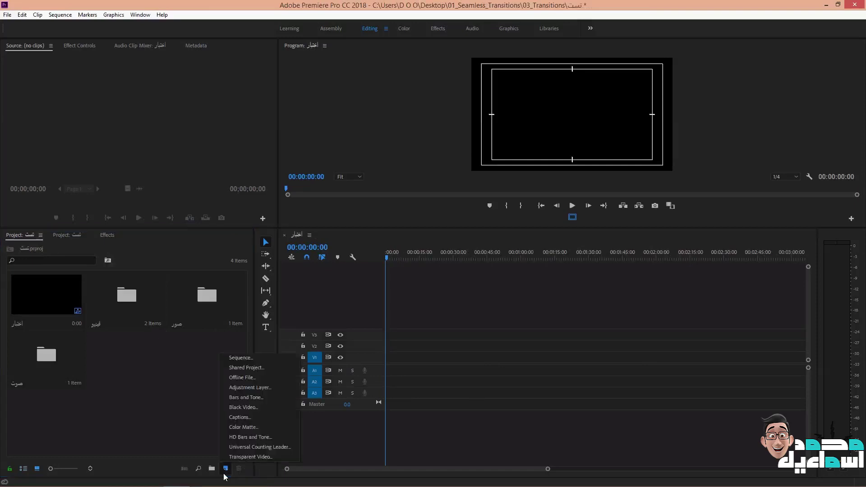
{"action": "left_click", "coordinate": [266, 378]}
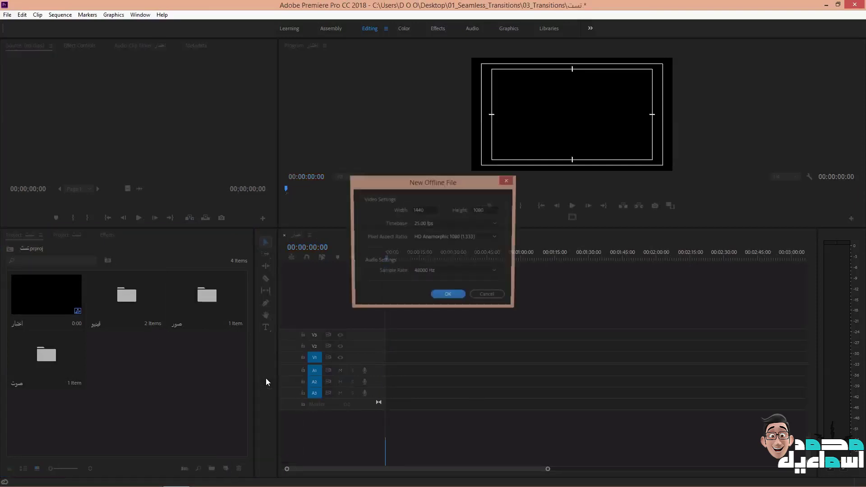
{"action": "left_click", "coordinate": [452, 297]}
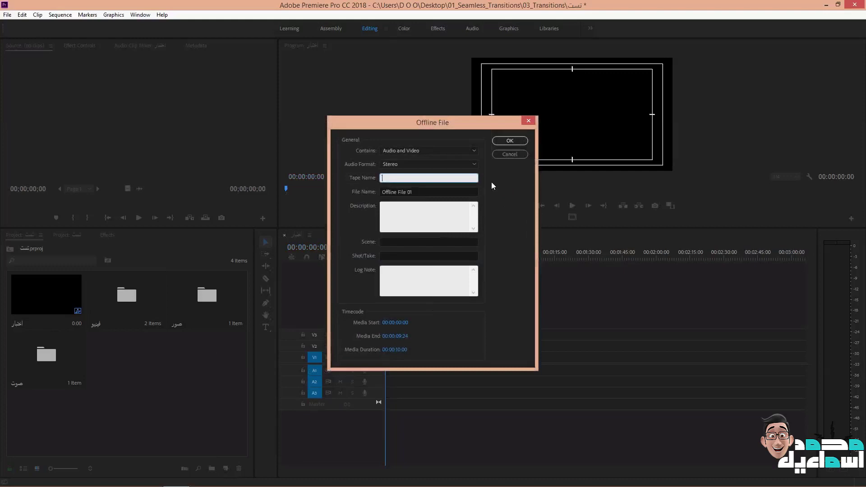
{"action": "left_click", "coordinate": [495, 157]}
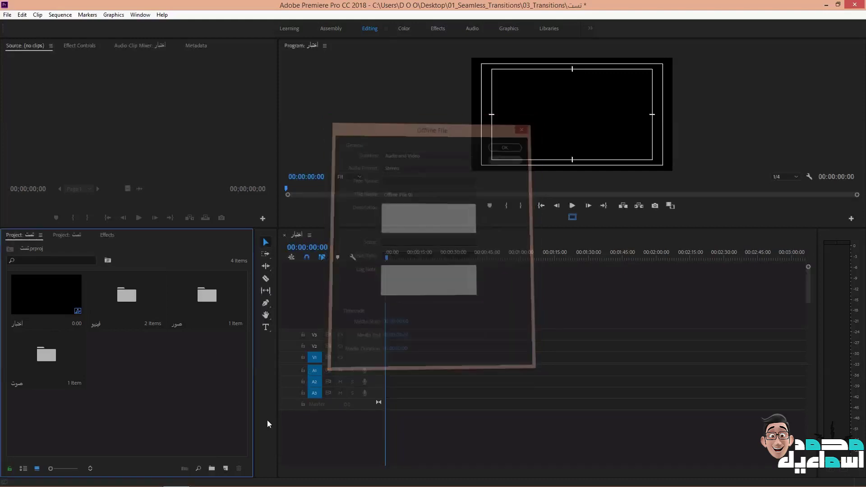
{"action": "left_click", "coordinate": [225, 469]}
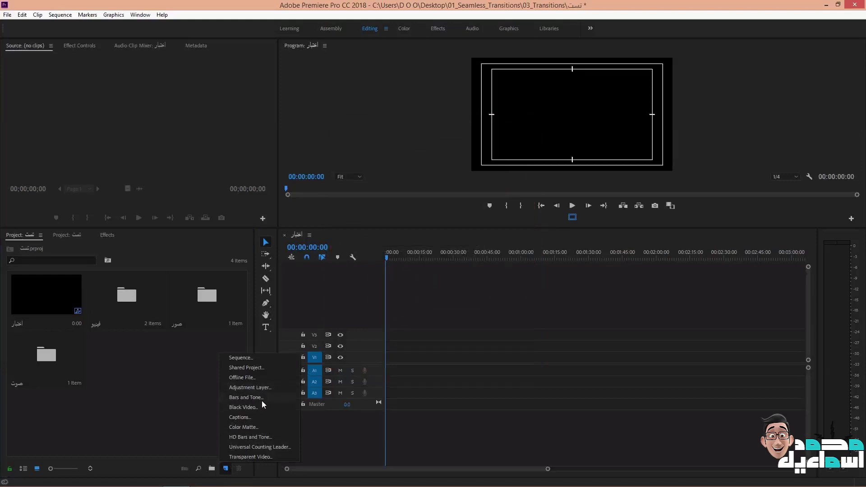
{"action": "left_click", "coordinate": [266, 400]}
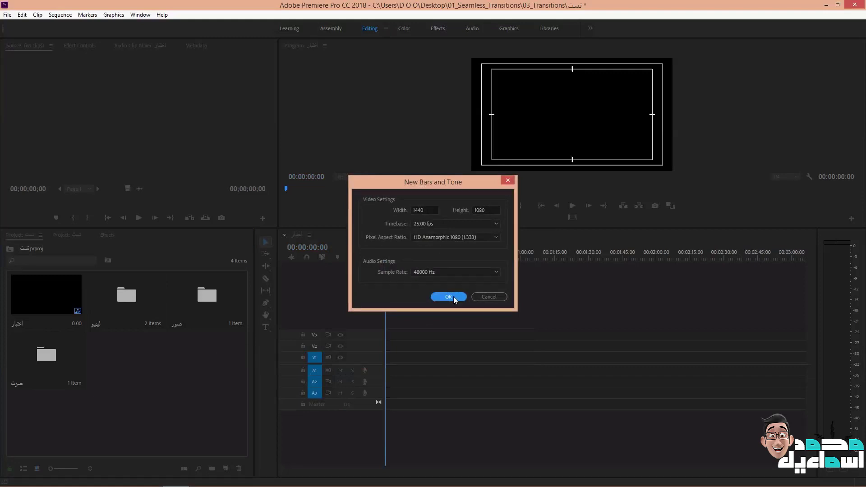
{"action": "left_click", "coordinate": [451, 297]}
{"action": "mouse_move", "coordinate": [143, 376]}
{"action": "left_mouse_down"}
{"action": "mouse_move", "coordinate": [411, 348]}
{"action": "mouse_move", "coordinate": [389, 357]}
{"action": "left_mouse_up"}
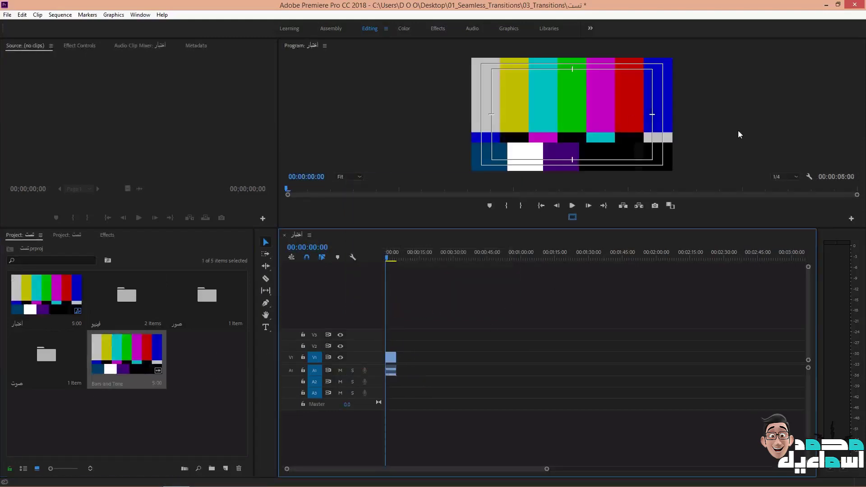
{"action": "key", "text": "space"}
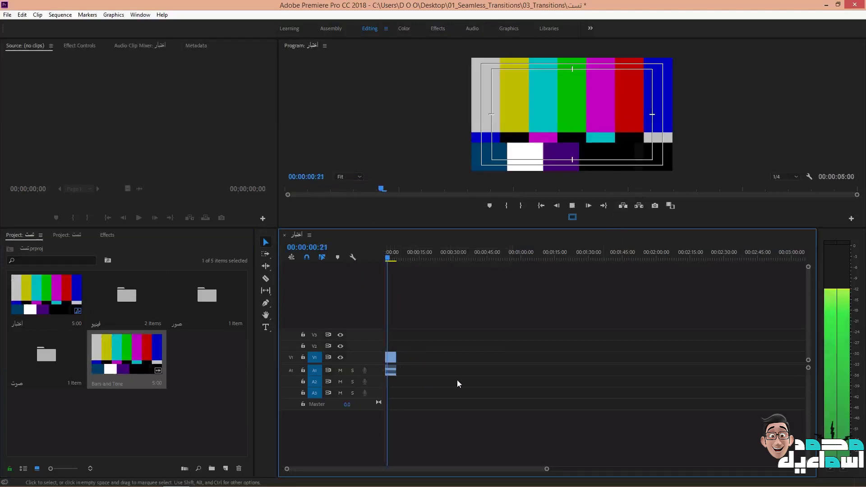
{"action": "key", "text": "space"}
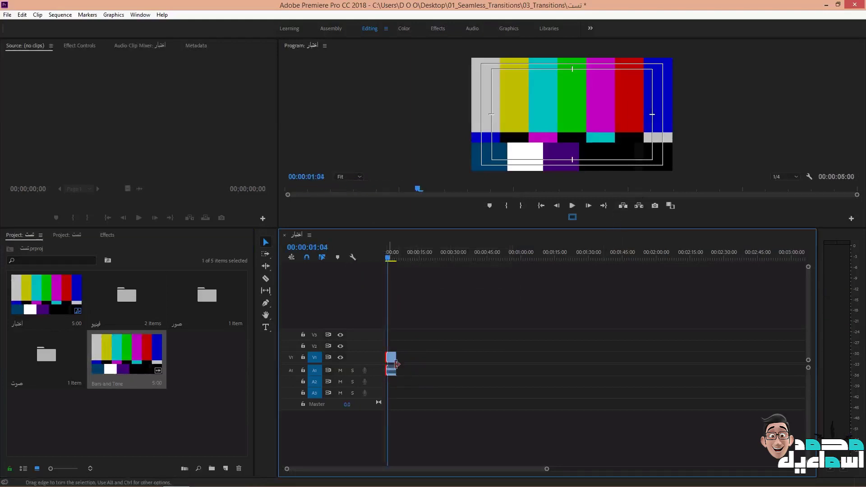
{"action": "left_click", "coordinate": [392, 362]}
{"action": "key", "text": "Delete"}
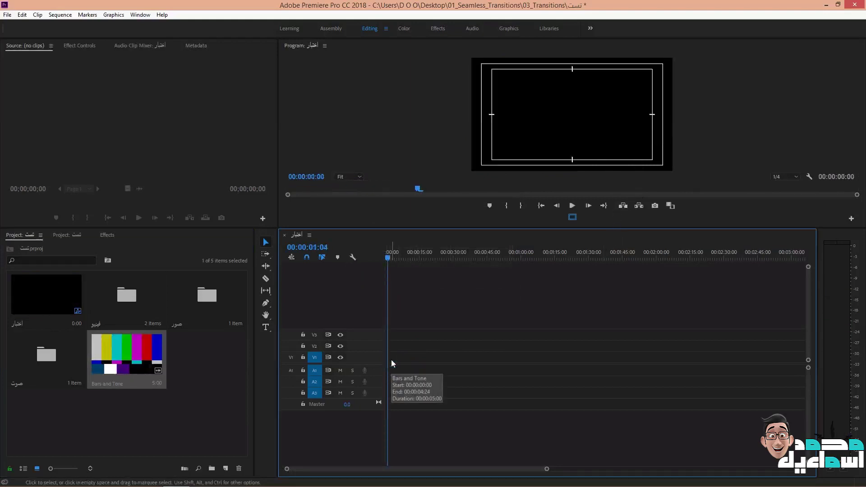
{"action": "left_click", "coordinate": [217, 383]}
{"action": "left_click", "coordinate": [121, 363]}
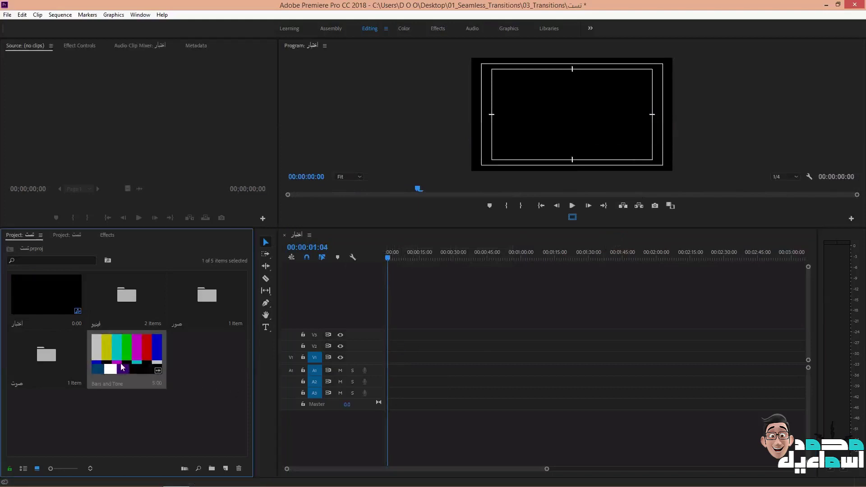
{"action": "key", "text": "Delete"}
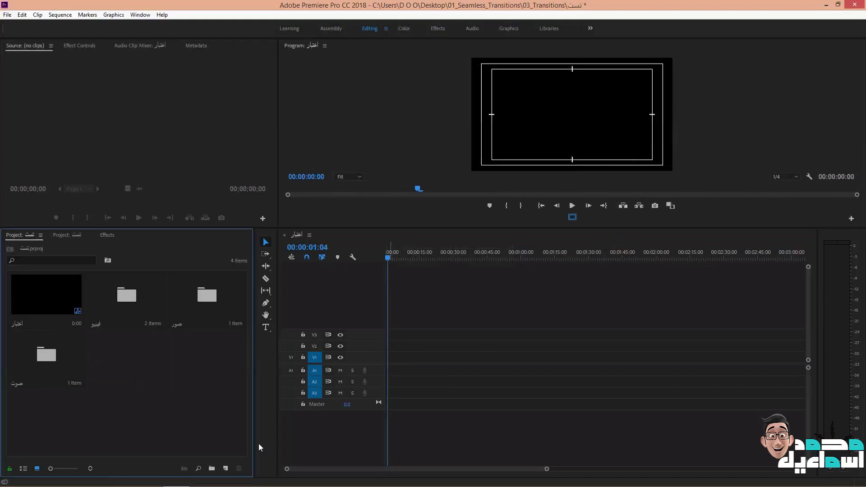
{"action": "left_click", "coordinate": [226, 468]}
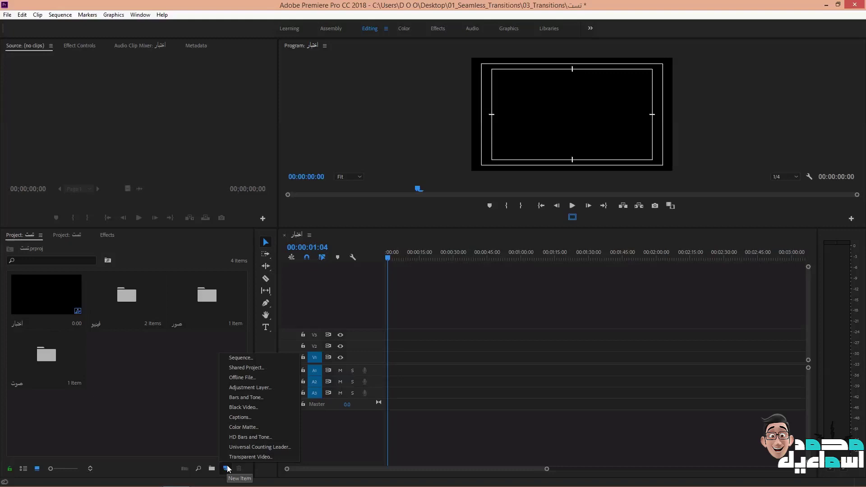
{"action": "left_click", "coordinate": [274, 411]}
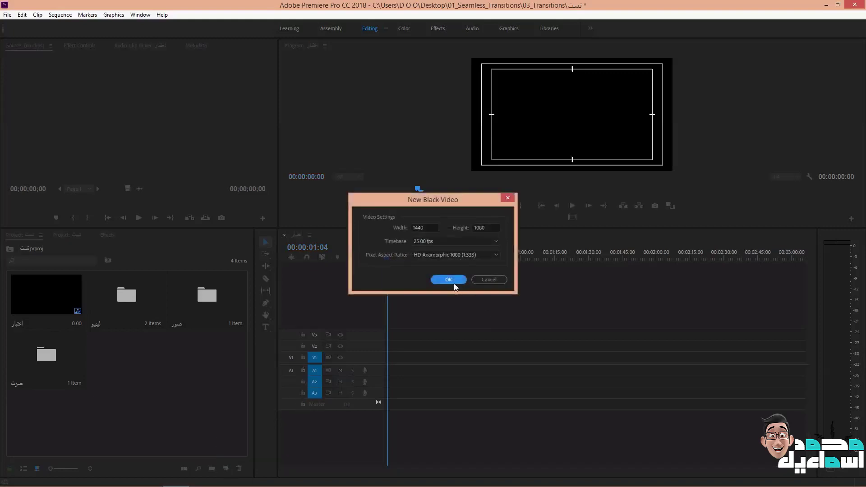
{"action": "left_click", "coordinate": [450, 280]}
{"action": "left_click_drag", "start_coordinate": [165, 373], "coordinate": [392, 373]}
{"action": "left_click", "coordinate": [390, 357]}
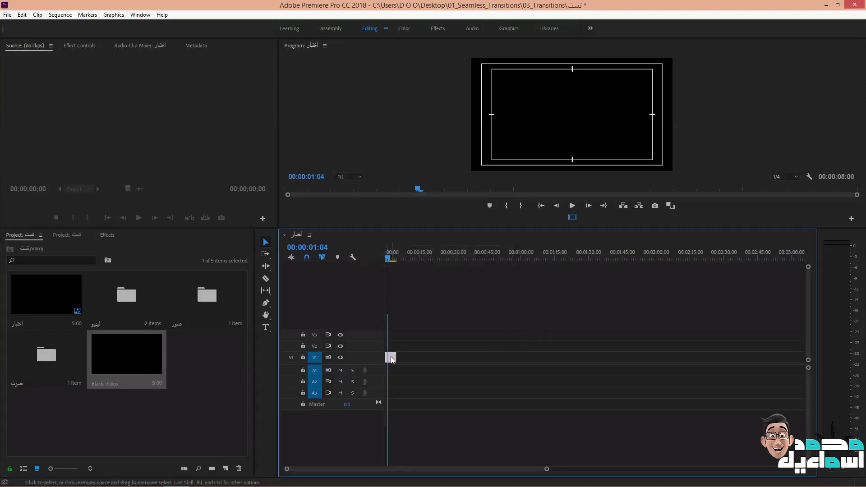
{"action": "key", "text": "Delete"}
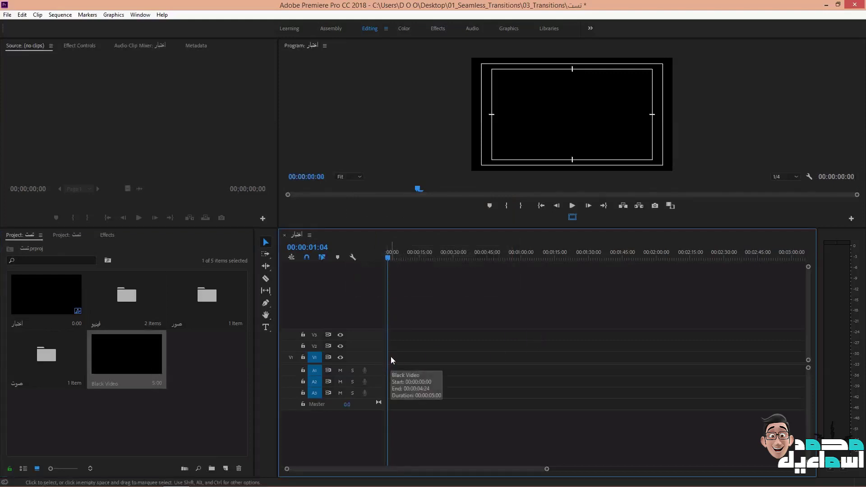
{"action": "left_click", "coordinate": [132, 381]}
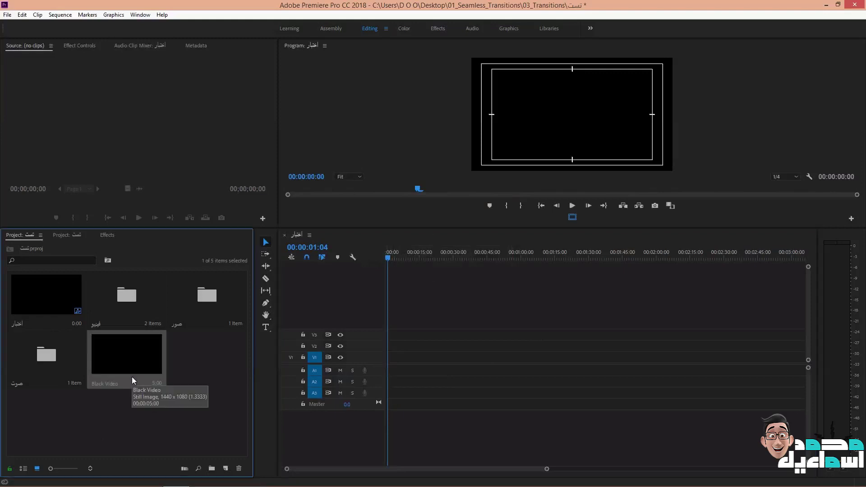
{"action": "key", "text": "Delete"}
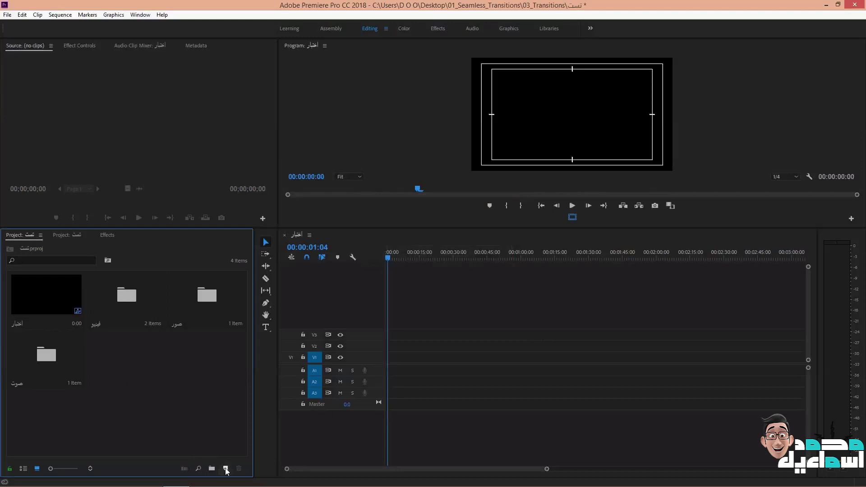
{"action": "left_click", "coordinate": [226, 469]}
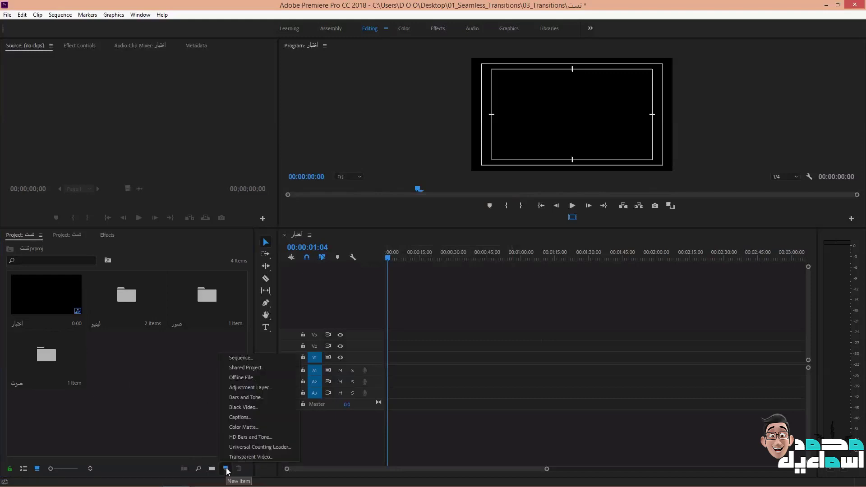
{"action": "left_click", "coordinate": [270, 421]}
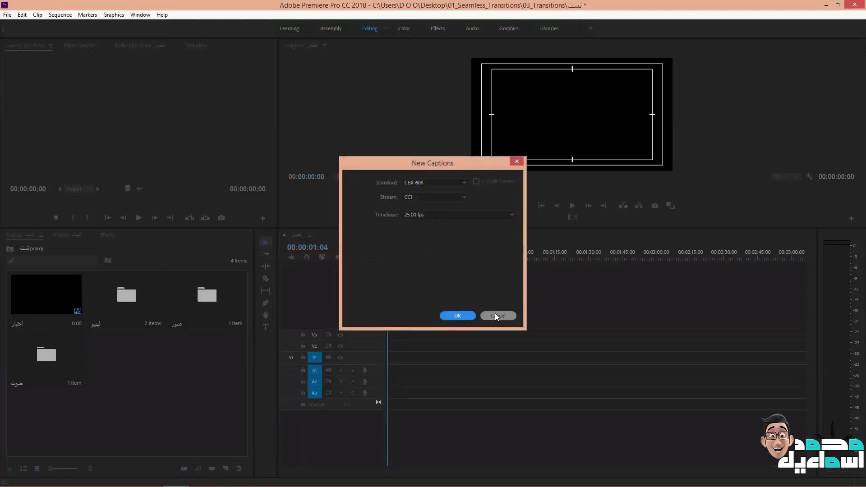
{"action": "left_click", "coordinate": [497, 316]}
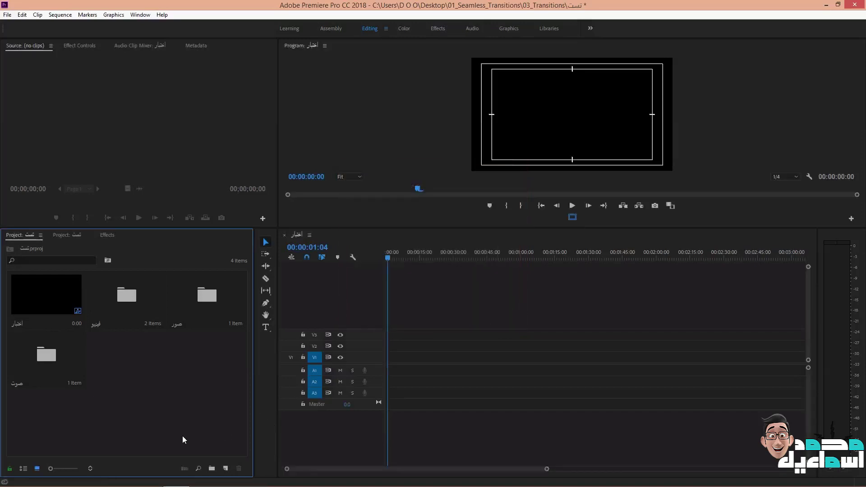
{"action": "left_click", "coordinate": [224, 468]}
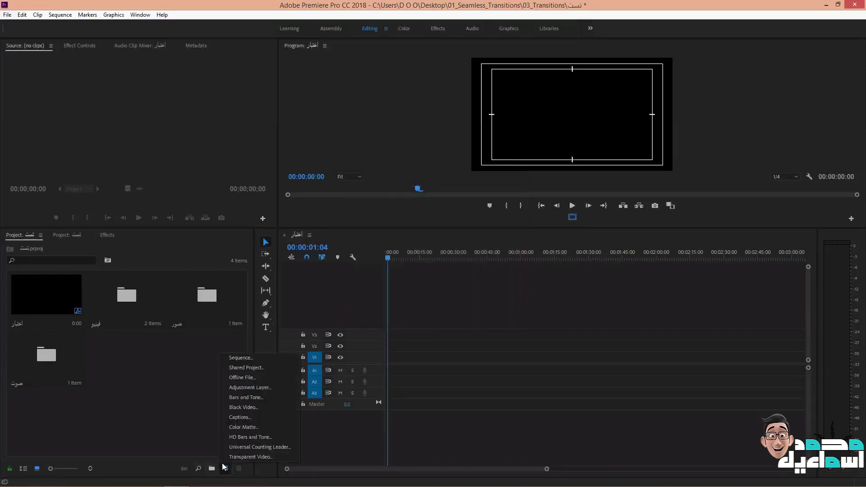
{"action": "left_click", "coordinate": [270, 437]}
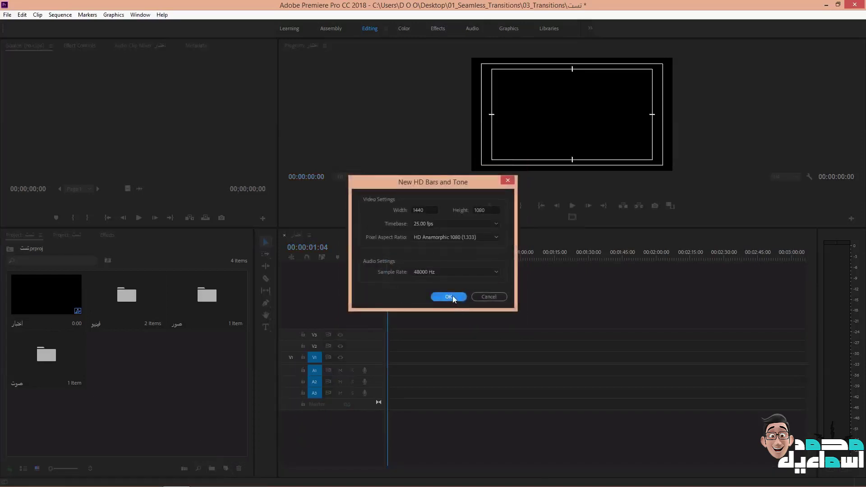
{"action": "left_click", "coordinate": [453, 296]}
{"action": "mouse_move", "coordinate": [130, 360]}
{"action": "left_mouse_down"}
{"action": "mouse_move", "coordinate": [394, 366]}
{"action": "mouse_move", "coordinate": [381, 369]}
{"action": "left_mouse_up"}
{"action": "key", "text": "space"}
{"action": "key", "text": "space"}
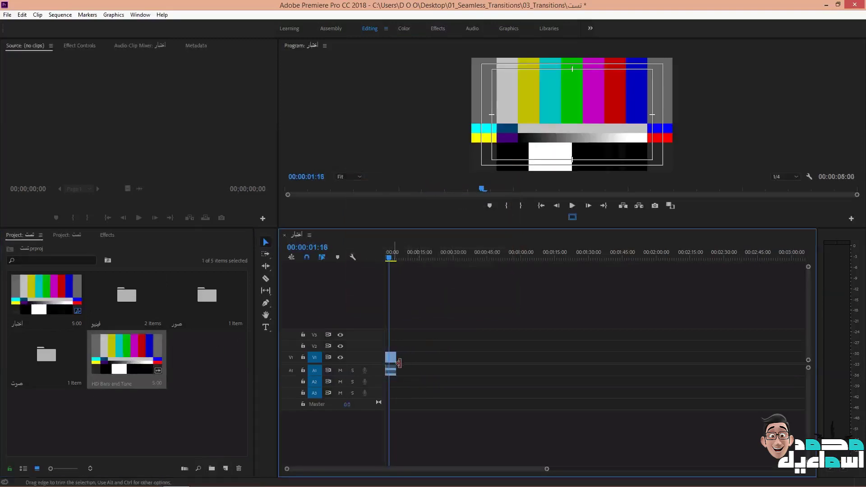
{"action": "left_click", "coordinate": [388, 359]}
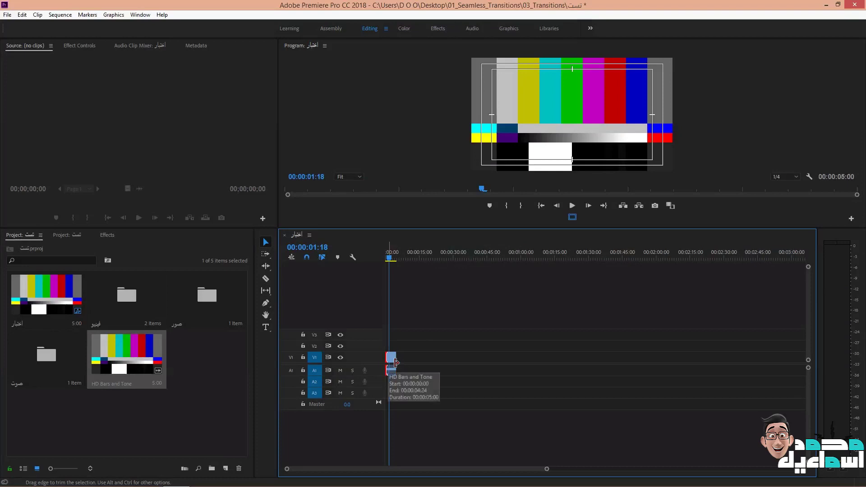
{"action": "left_click", "coordinate": [403, 362]}
{"action": "left_click", "coordinate": [391, 359]}
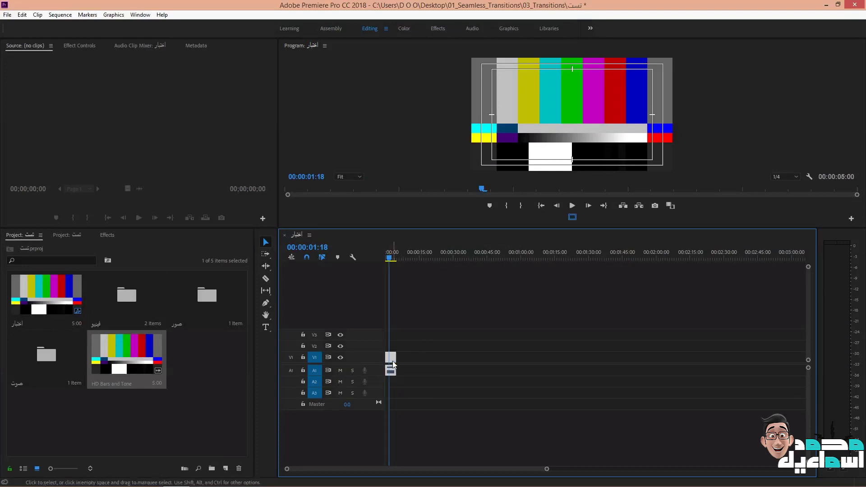
{"action": "key", "text": "Delete"}
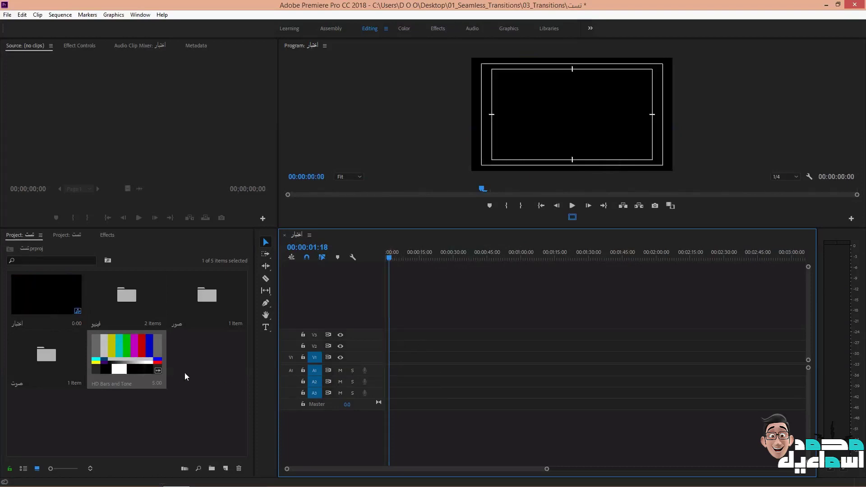
{"action": "left_click", "coordinate": [144, 360]}
{"action": "key", "text": "Delete"}
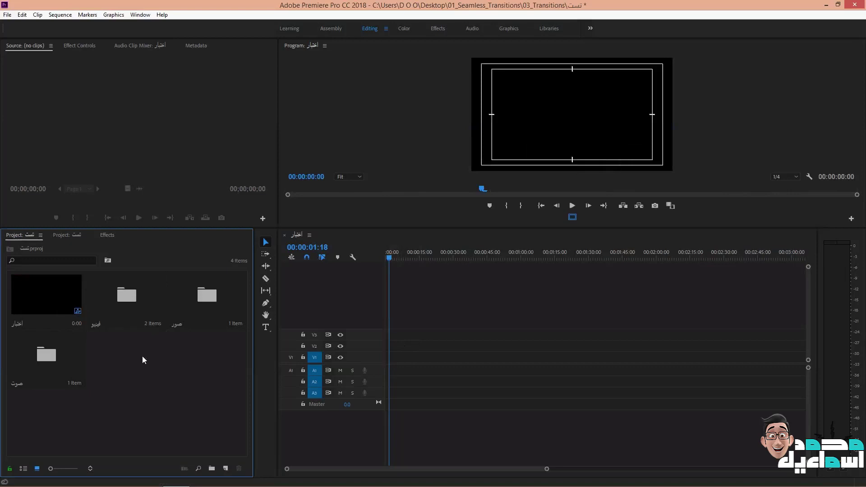